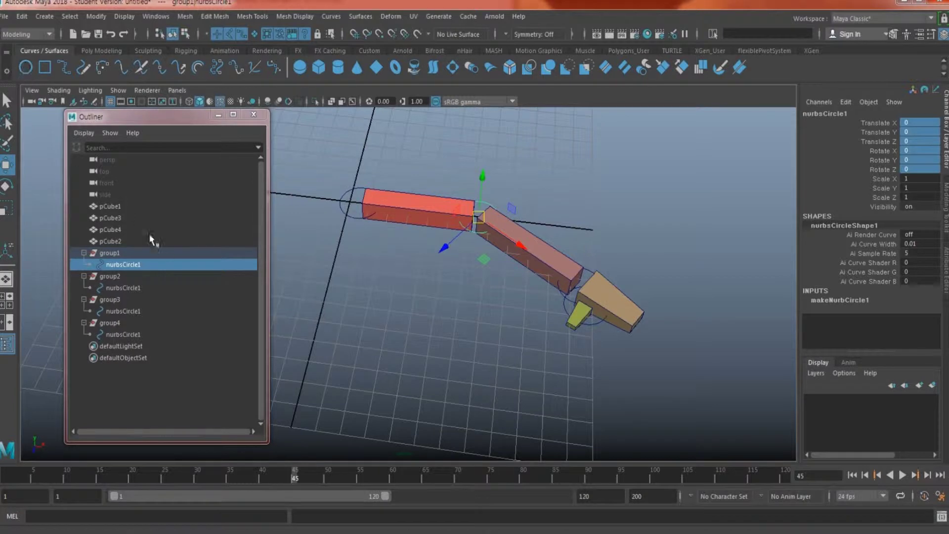
- Compare the translate and rotate values of group1 with those of its child control circle at the elbow
left_click(119, 252)
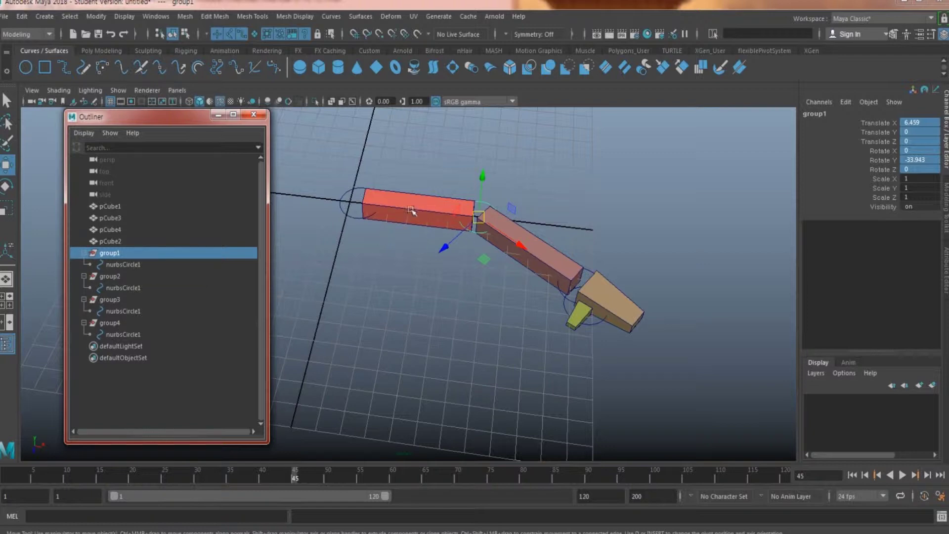
left_click_drag(480, 250, 492, 238, "alt")
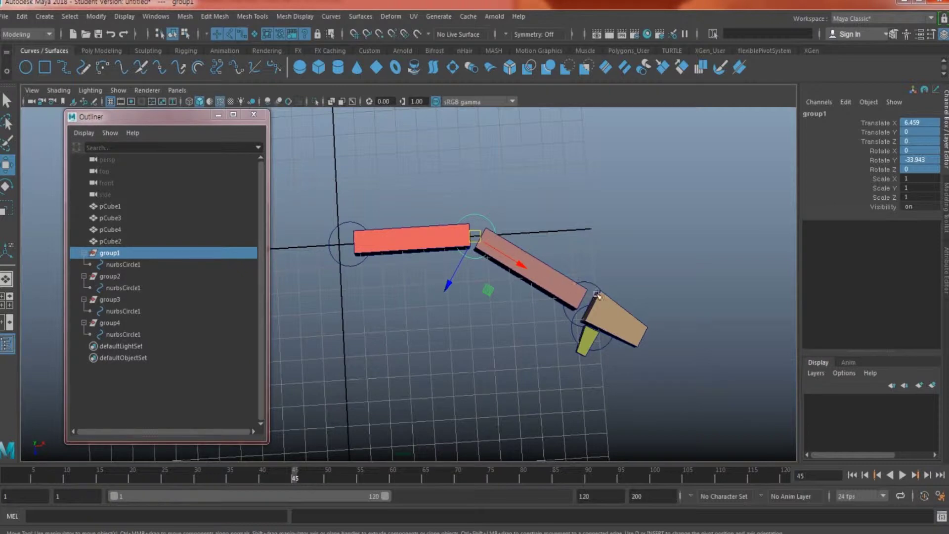
left_click_drag(635, 315, 569, 276, "alt")
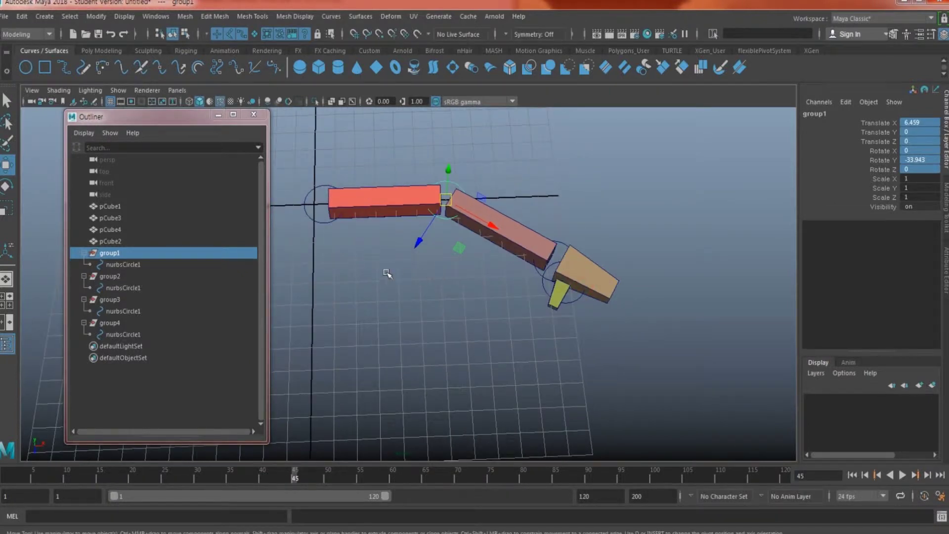
left_click_drag(551, 280, 498, 301, "alt")
left_click(125, 265)
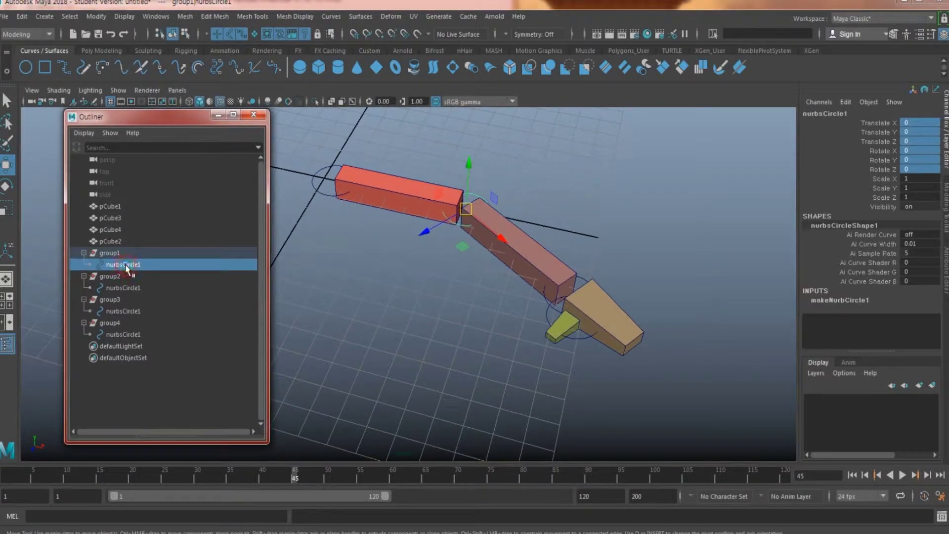
left_click(119, 253)
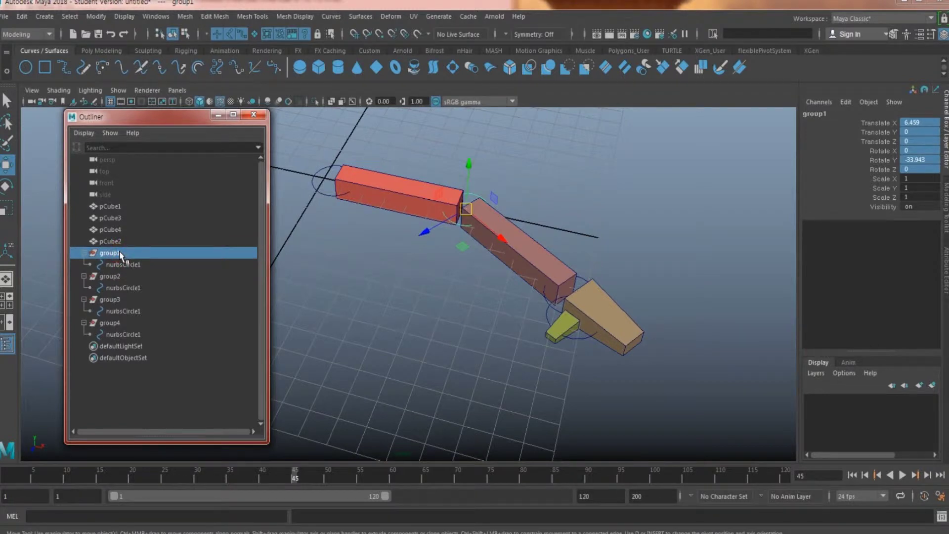
left_click(126, 263)
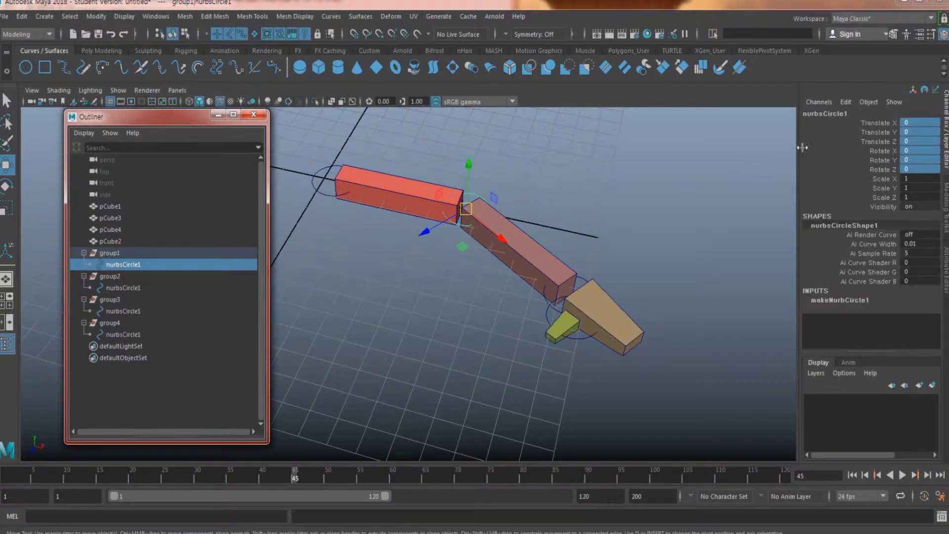
left_click_drag(911, 122, 905, 161)
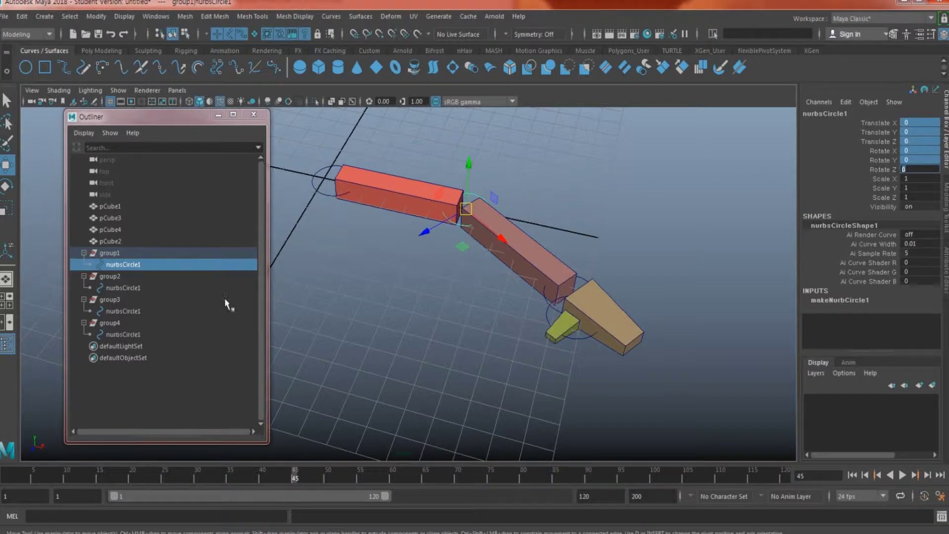
left_click(126, 253)
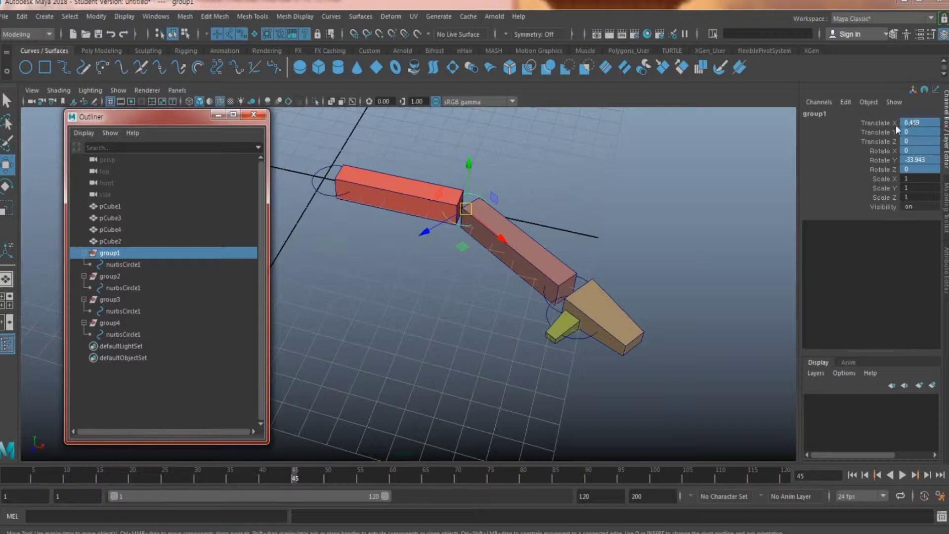
middle_click_drag(450, 284, 450, 289, "alt")
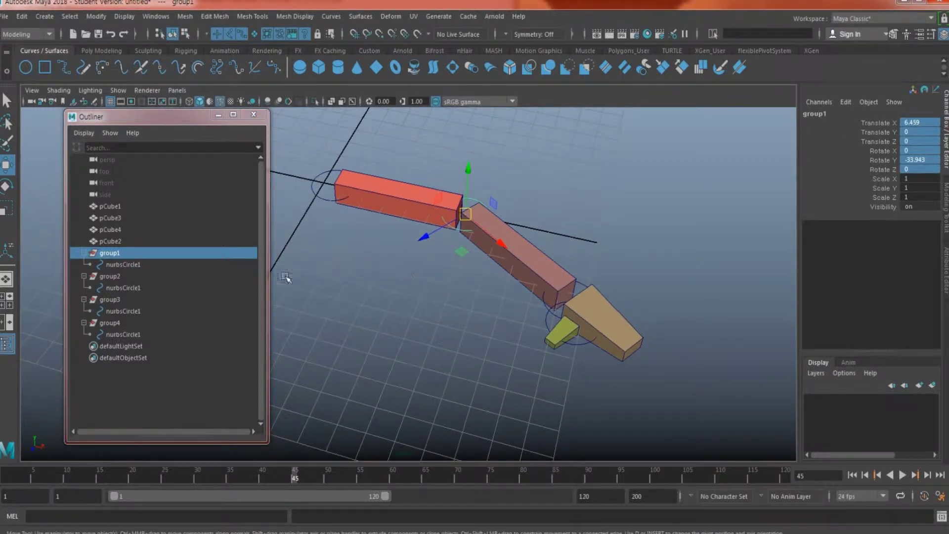
- Try rotating the elbow control circle about 50 degrees around its X axis, and undo the rotation
left_click(123, 265)
left_click_drag(346, 277, 394, 285, "alt")
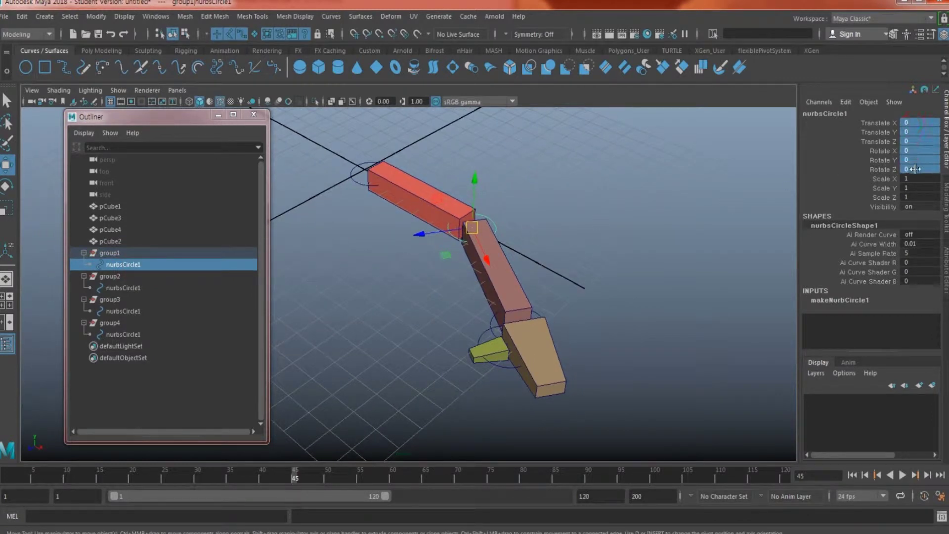
middle_click_drag(677, 208, 649, 212, "alt")
key("e")
left_click_drag(448, 206, 423, 219)
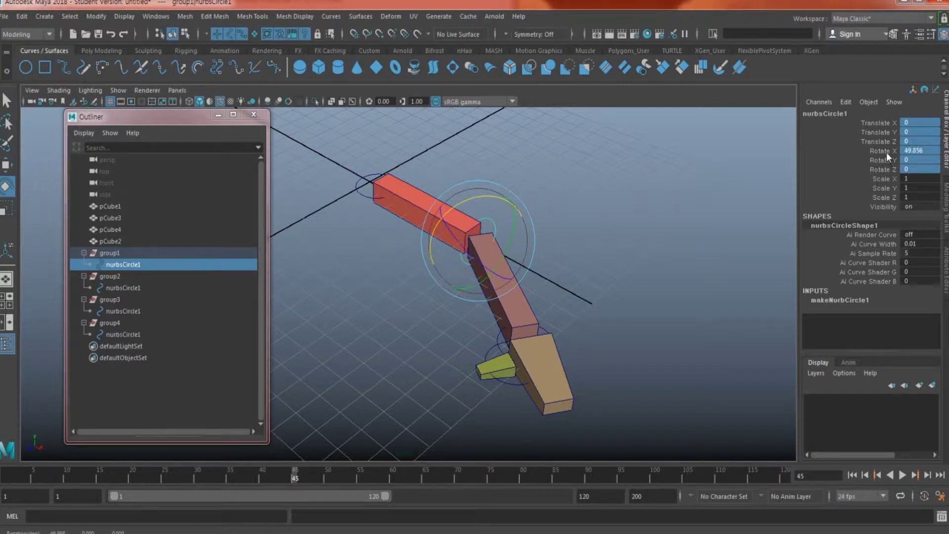
key("ctrl+z")
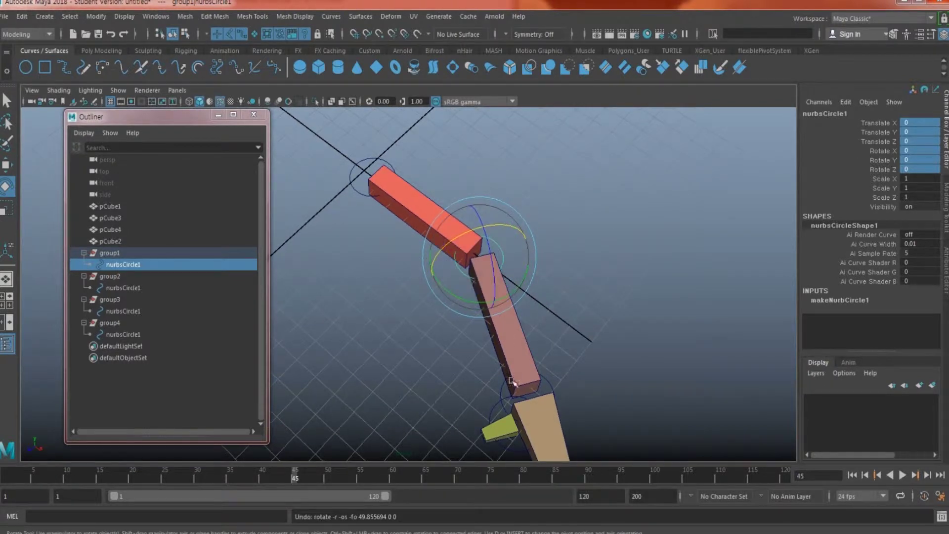
mouse_move(515, 328)
left_mouse_down("alt")
mouse_move(520, 339)
mouse_move(488, 333)
mouse_move(517, 275)
left_mouse_up("alt")
key("w")
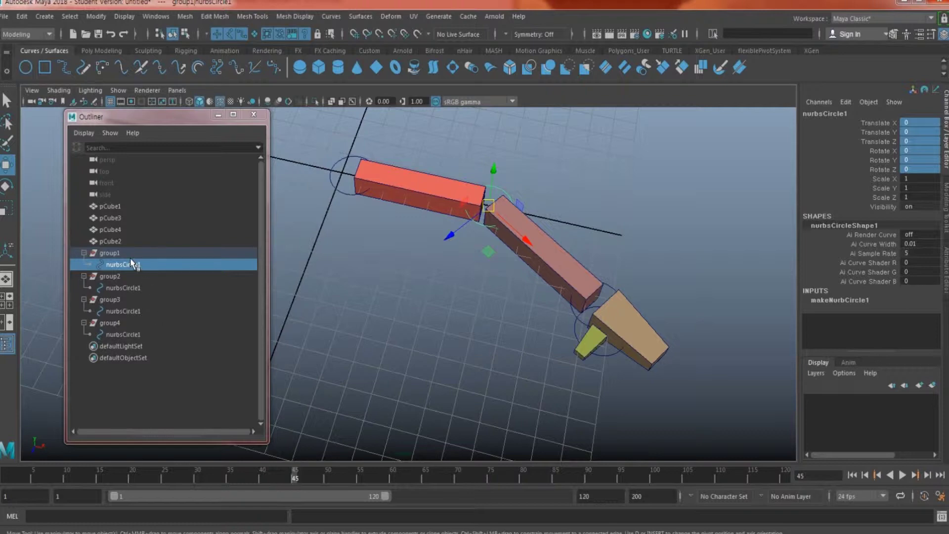
- Try rotating the shoulder control circle around its local axes, undoing each test rotation
left_click_drag(450, 285, 484, 323, "alt")
middle_click_drag(468, 299, 451, 285, "alt")
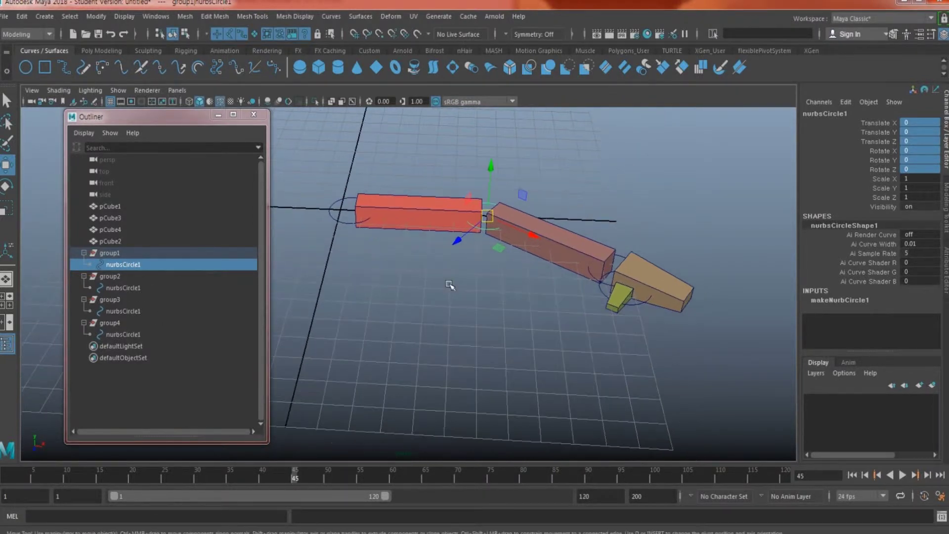
left_click(342, 219)
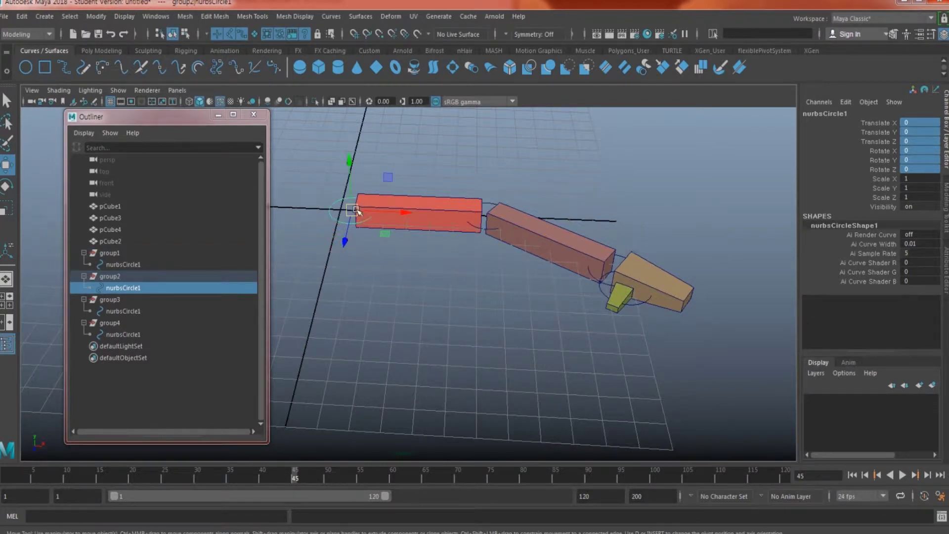
key("e")
left_click_drag(373, 171, 378, 186)
key("ctrl+z")
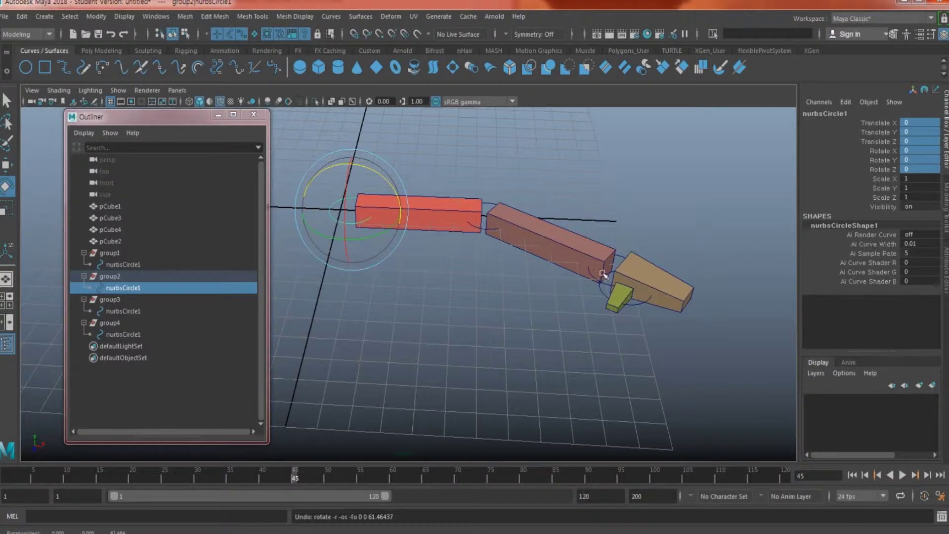
left_click_drag(330, 167, 310, 176)
key("ctrl+z")
left_click_drag(451, 238, 462, 246, "alt")
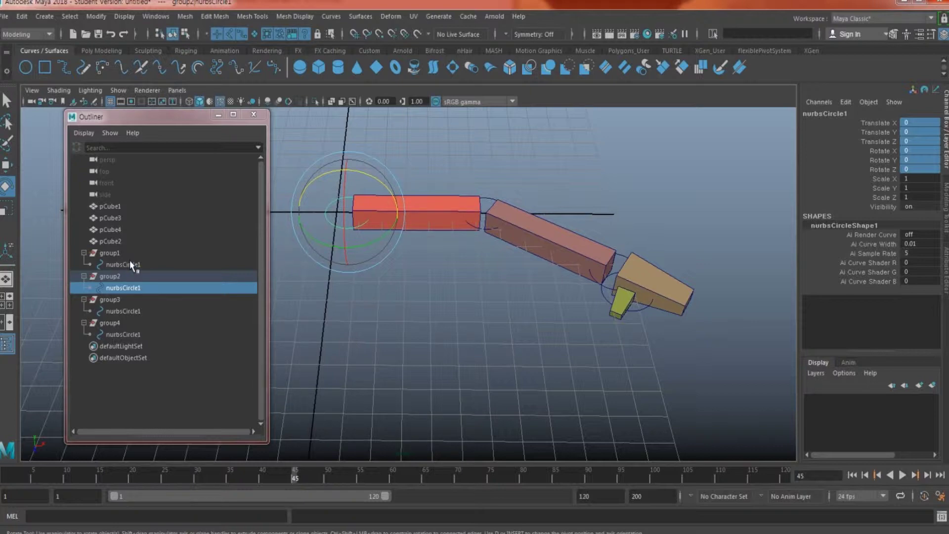
- Rename the control circle under group1 as left_elbow
left_click(130, 262)
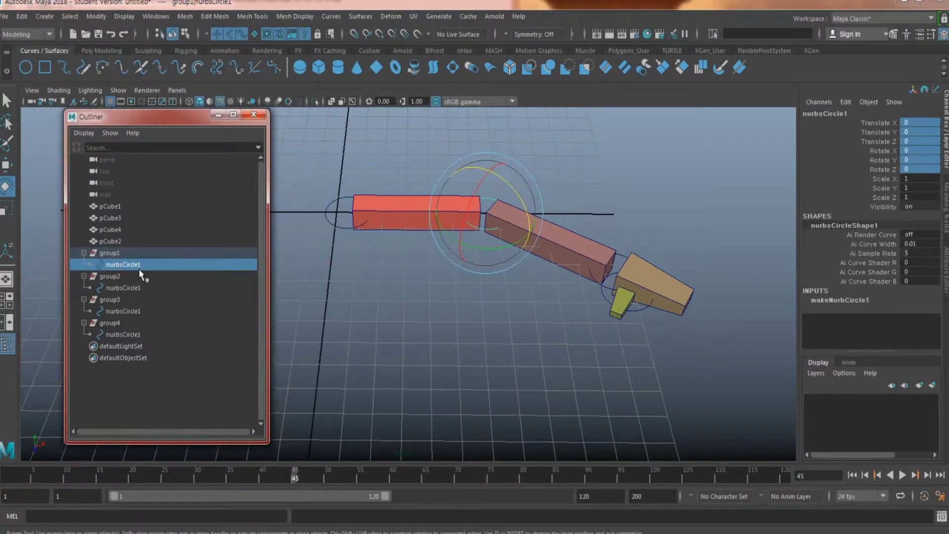
double_click(147, 264)
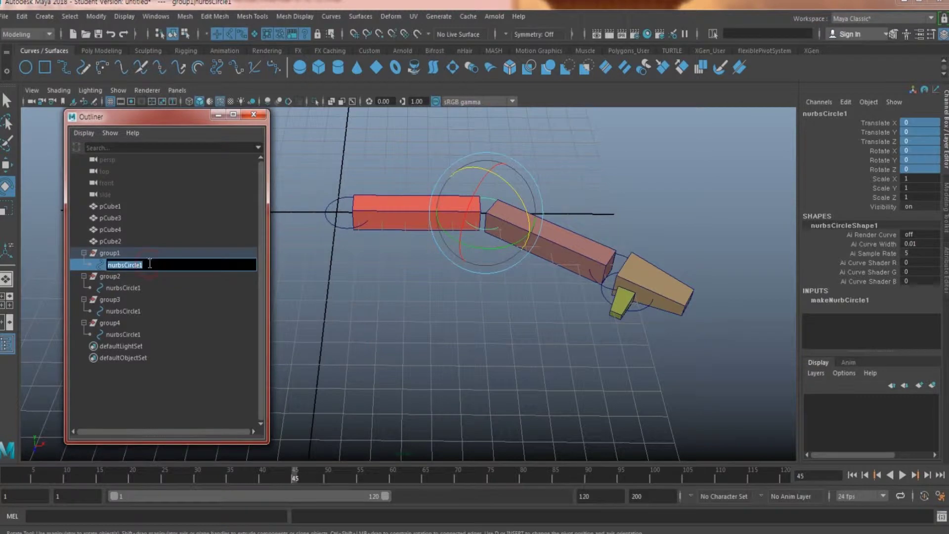
type("lef")
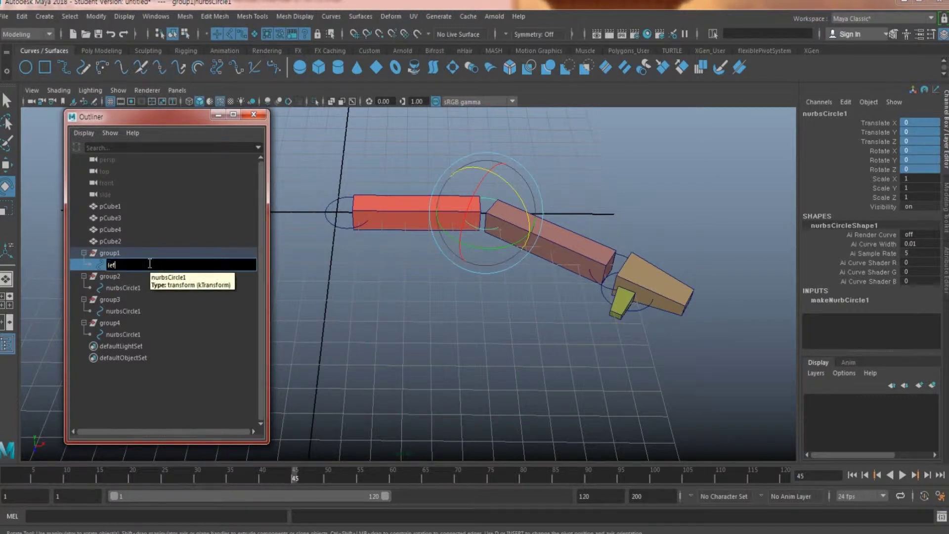
type("t_elbow")
key("Return")
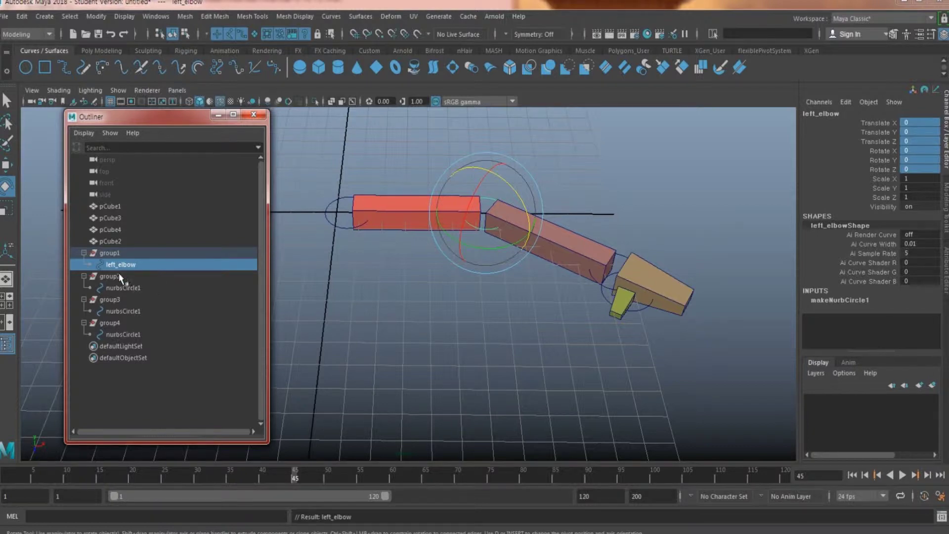
- Rename the control circle under group2 as left_shoulder
left_click(124, 288)
double_click(128, 288)
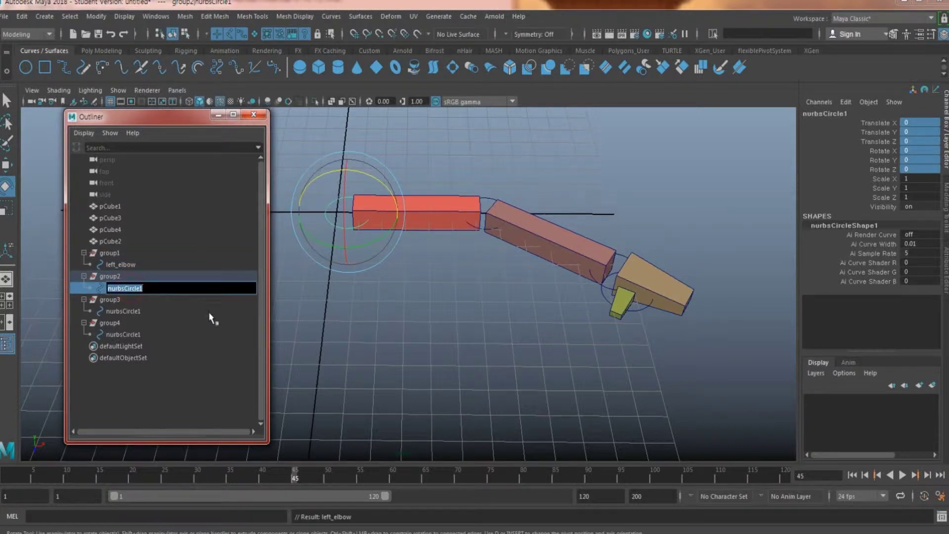
type("left_shoulder")
key("Return")
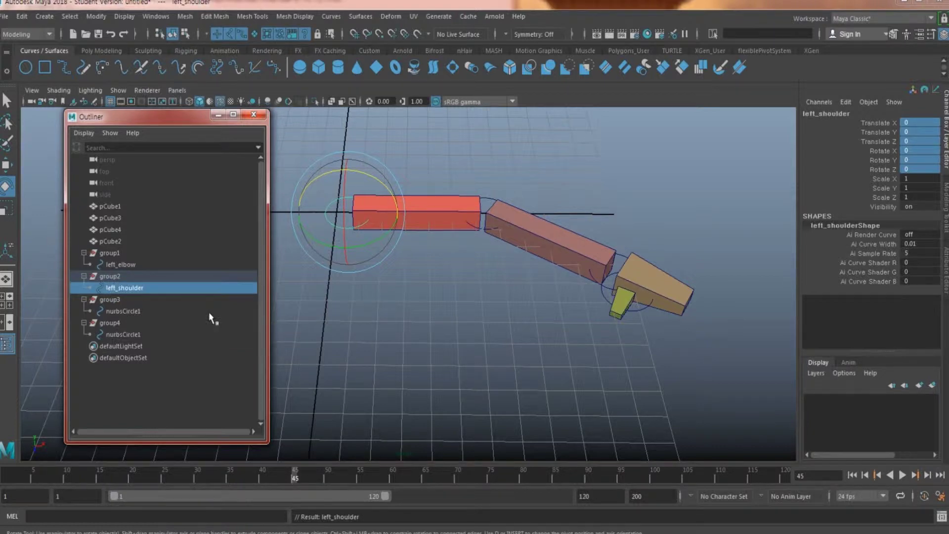
- Rename the control circle under group3 as left_wrist
left_click(124, 311)
double_click(129, 312)
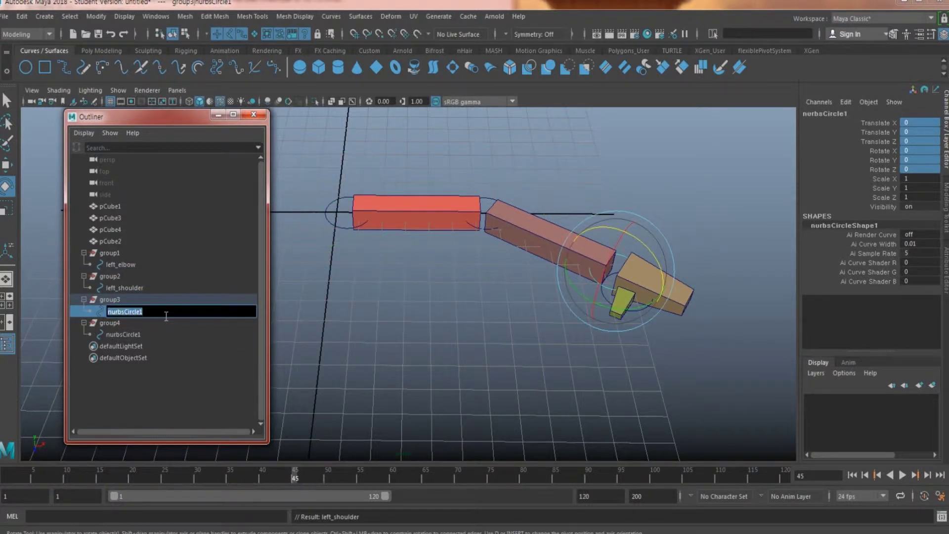
type("left_wrist")
key("Return")
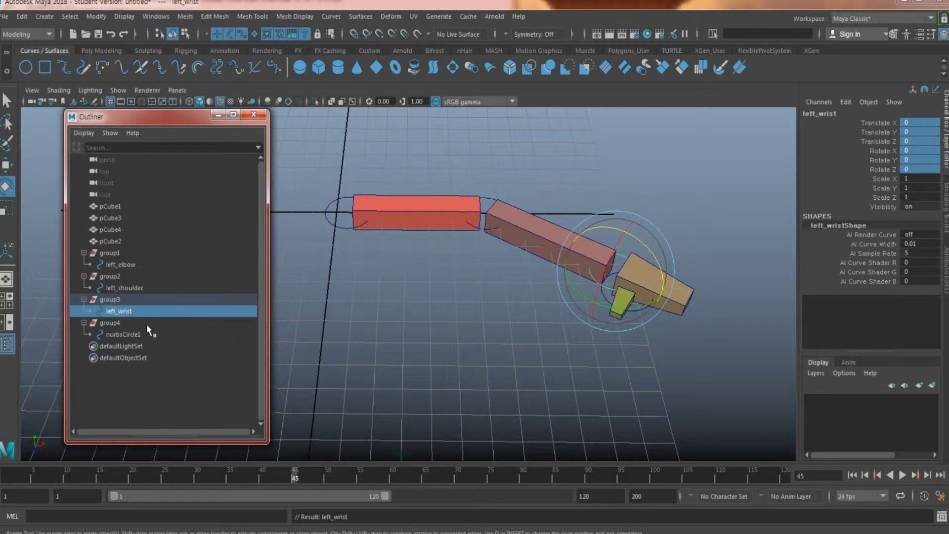
- Rename the control circle under group4 as left_thumb
double_click(119, 335)
type("left_thumb")
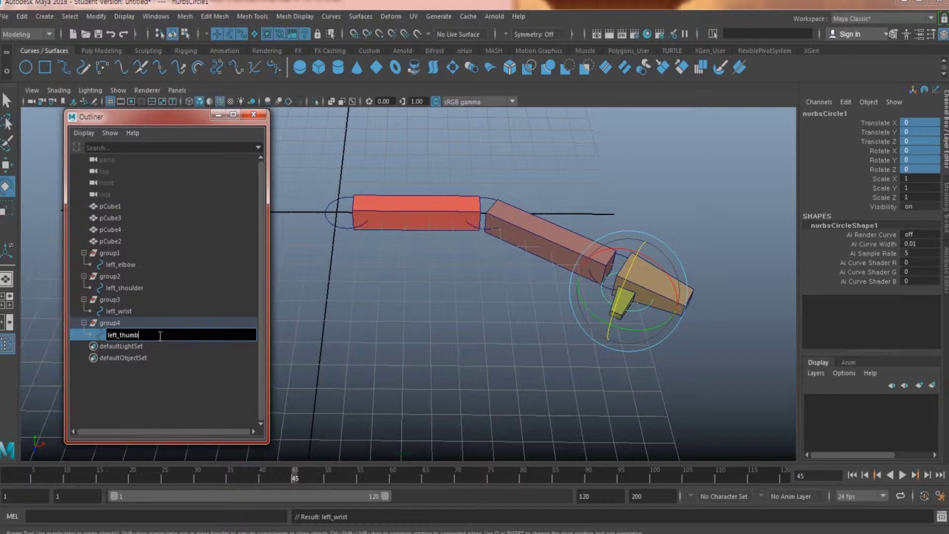
key("Return")
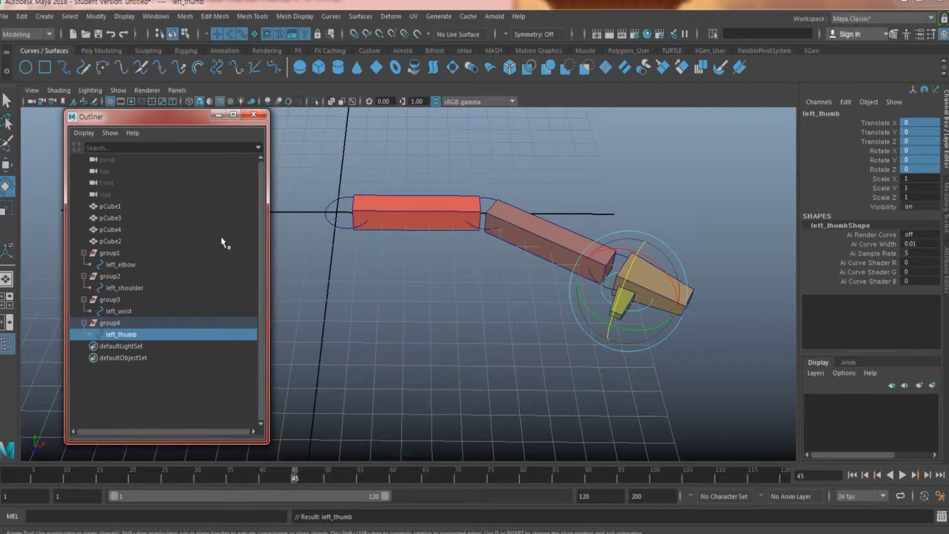
- Check which arm part each of the four cubes represents, and inspect the placement of the elbow control's parent group
left_click(121, 206)
left_click(117, 218)
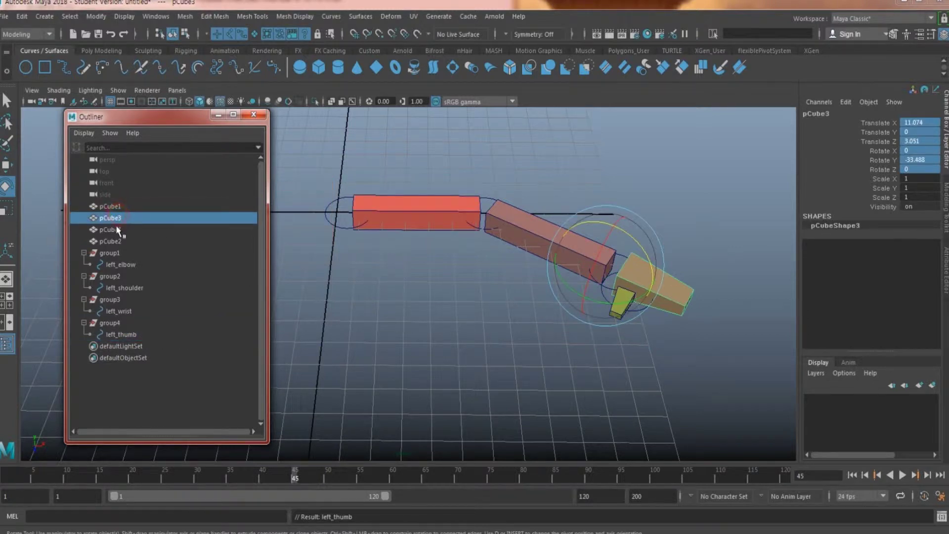
left_click(115, 229)
left_click(119, 241)
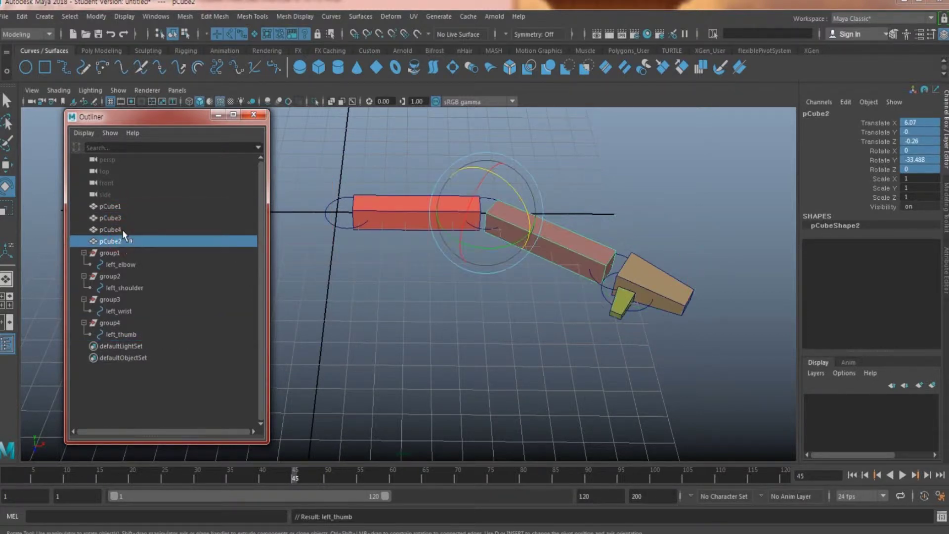
left_click(108, 254)
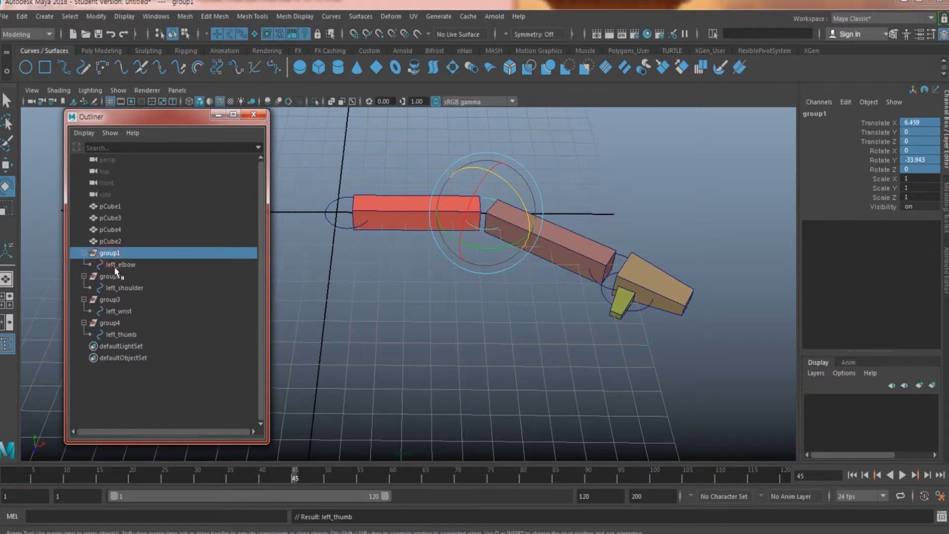
left_click_drag(463, 336, 250, 299, "alt")
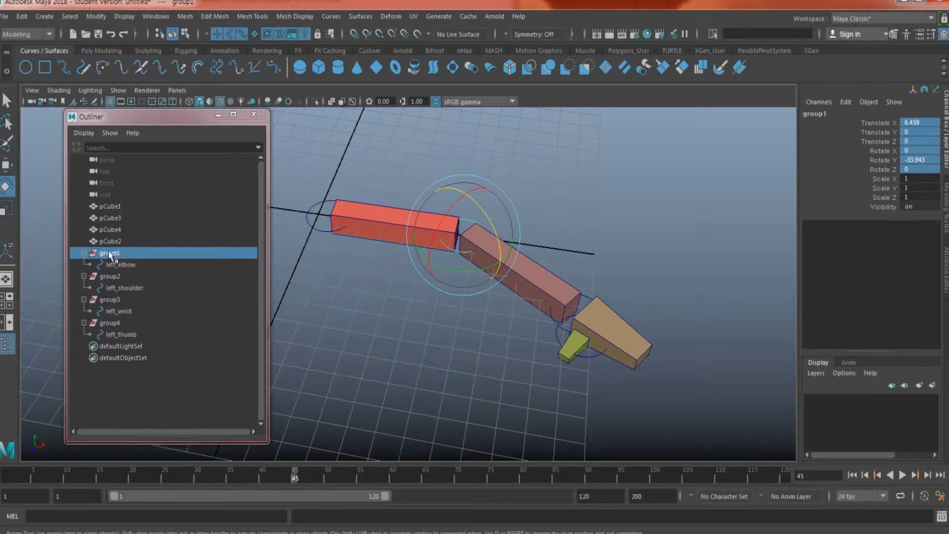
mouse_move(109, 258)
middle_mouse_down()
mouse_move(122, 216)
mouse_move(119, 256)
middle_mouse_up()
left_click_drag(445, 313, 482, 307, "alt")
key("w")
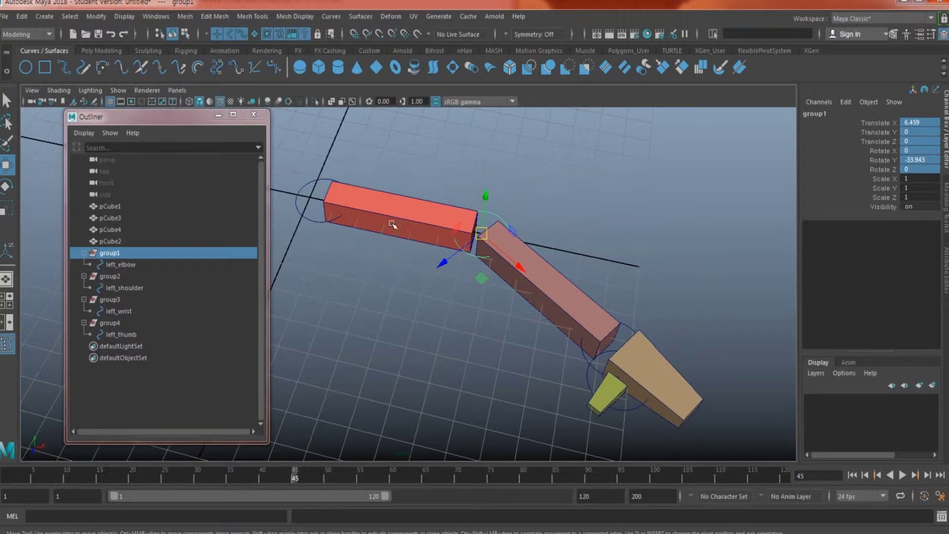
middle_click_drag(426, 271, 433, 276, "alt")
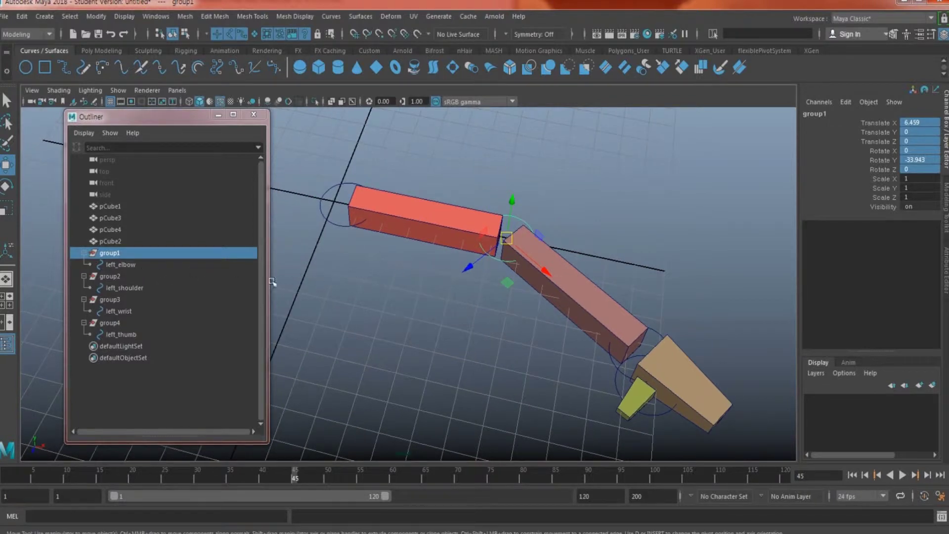
key("ctrl+z")
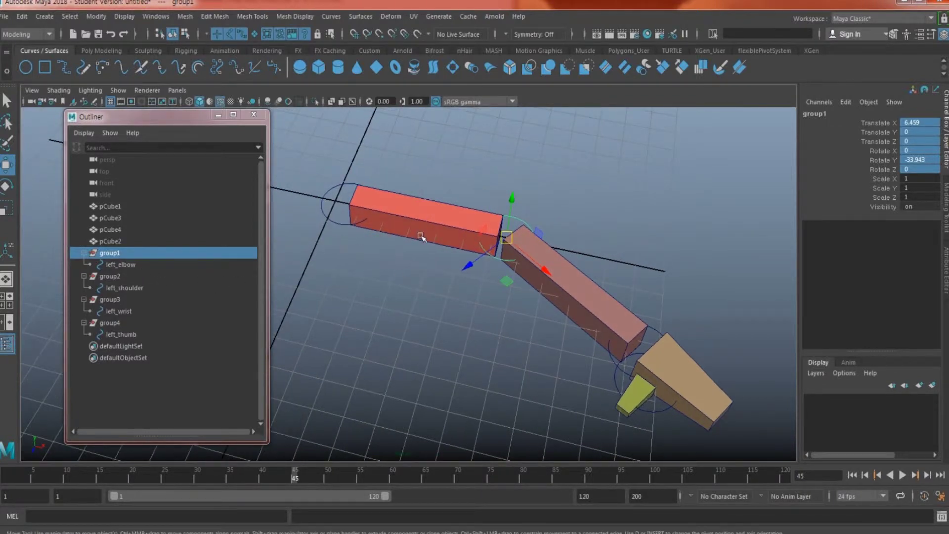
- Try moving the left_shoulder control freely away from its zeroed position, and undo the move
left_click_drag(390, 239, 372, 260, "alt")
left_click(355, 253)
middle_click_drag(355, 253, 399, 243, "alt")
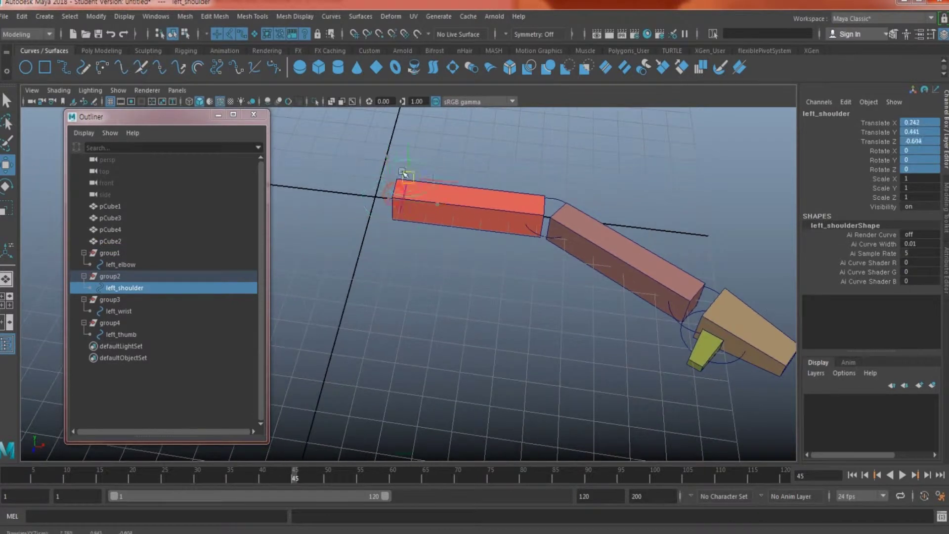
key("ctrl+z")
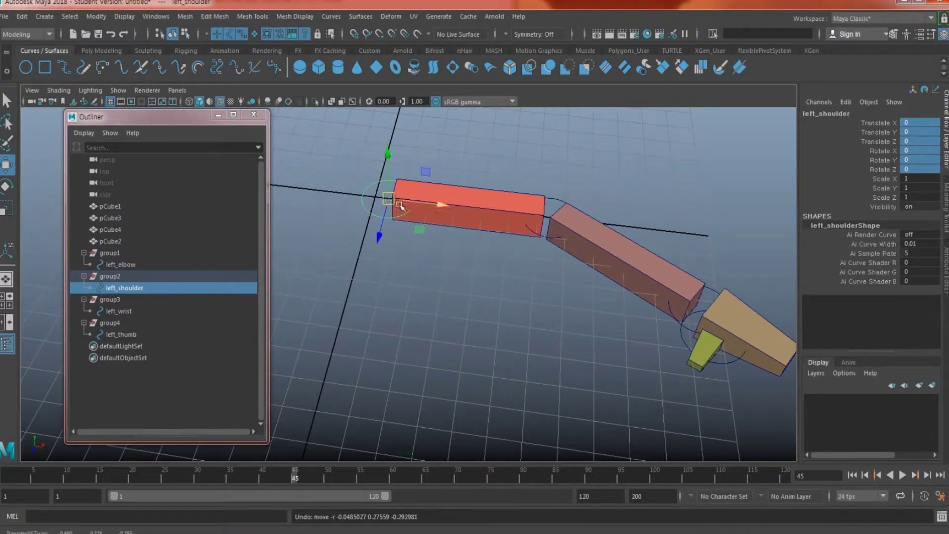
- Try rotating the left_elbow control about Y by a small amount, and undo the rotation
left_click_drag(544, 264, 658, 295, "alt")
middle_click_drag(506, 240, 455, 246, "alt")
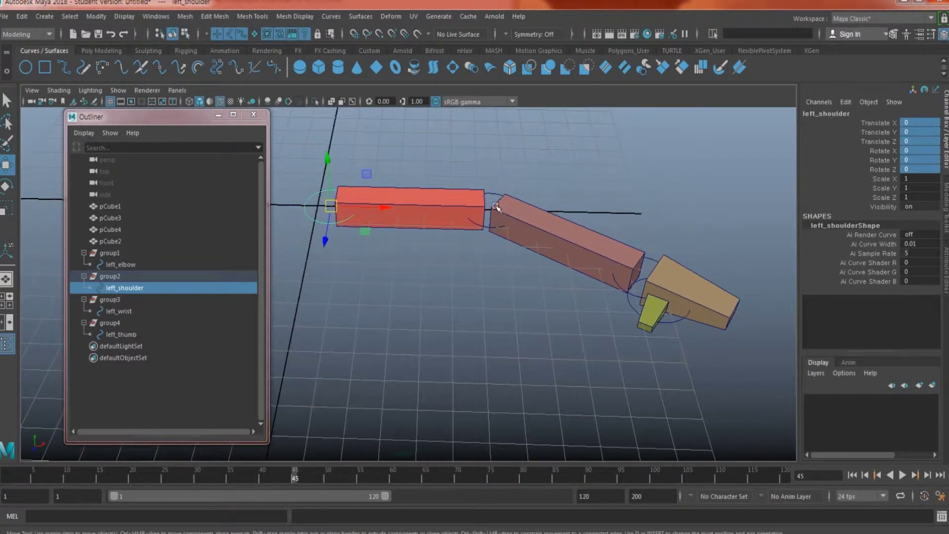
left_click(495, 196)
key("e")
left_click_drag(512, 235, 509, 237)
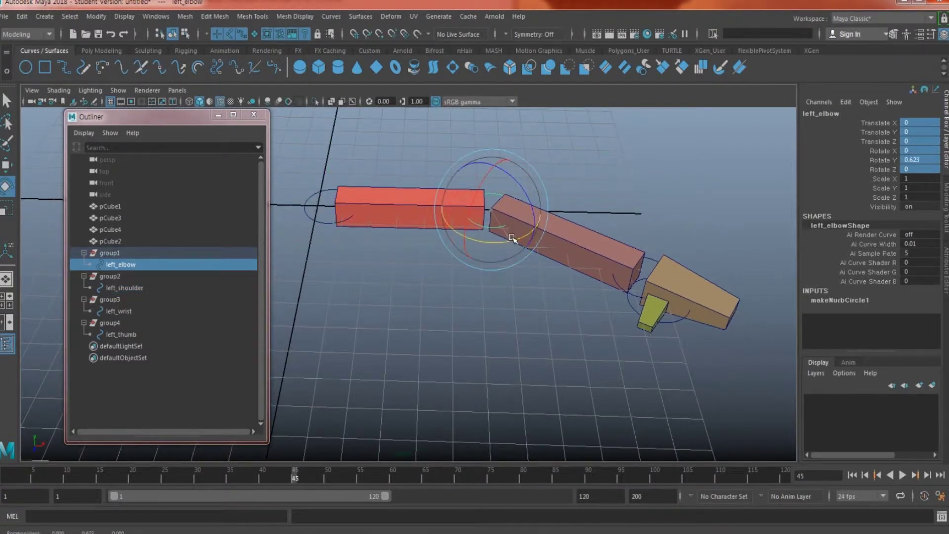
key("ctrl+z")
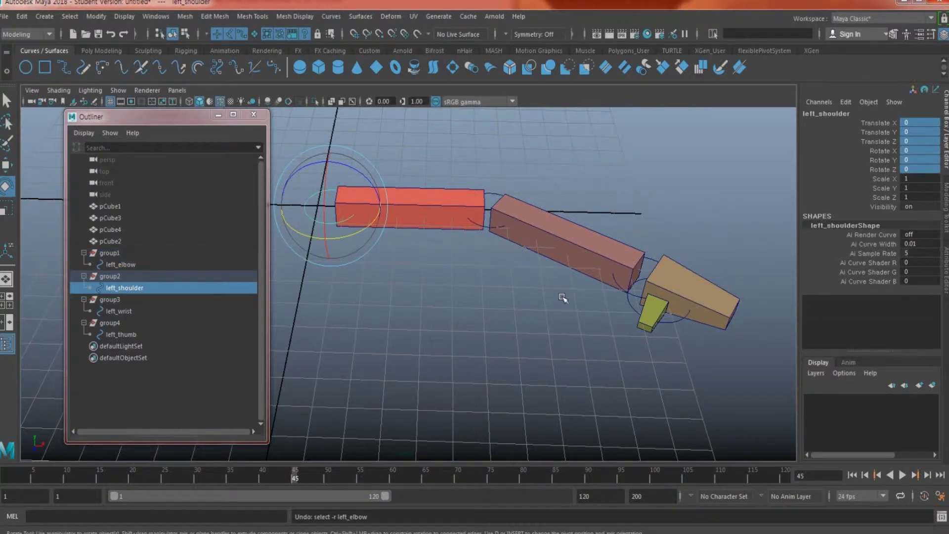
- Try parenting the left_elbow control directly to the left_shoulder control without its group
left_click_drag(561, 292, 511, 292, "alt")
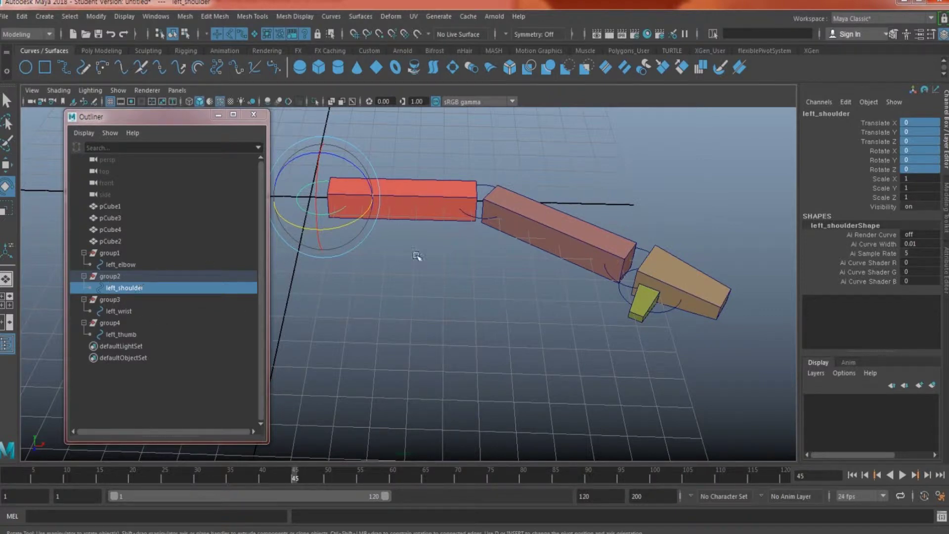
left_click_drag(478, 216, 455, 240, "alt")
middle_click_drag(456, 240, 463, 257, "alt")
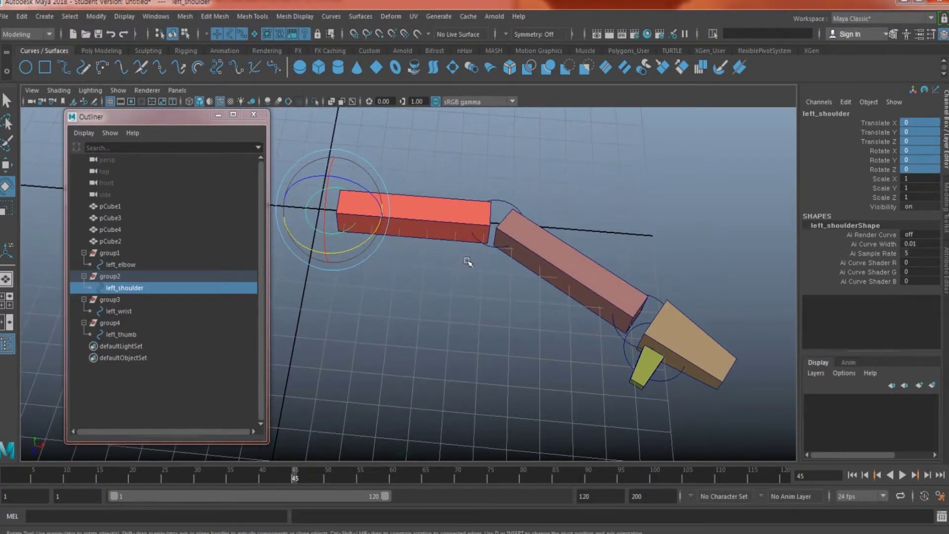
key("w")
left_click_drag(459, 261, 477, 249, "alt")
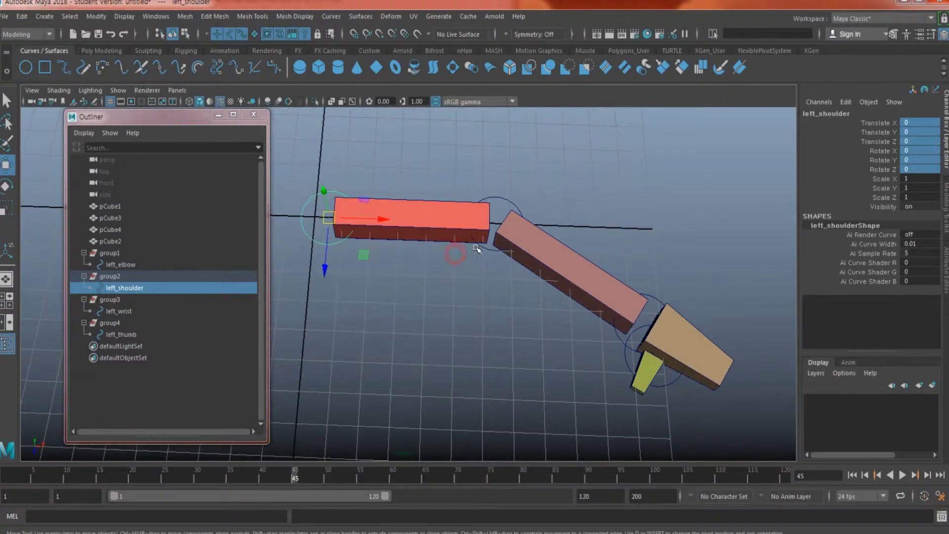
left_click(499, 204)
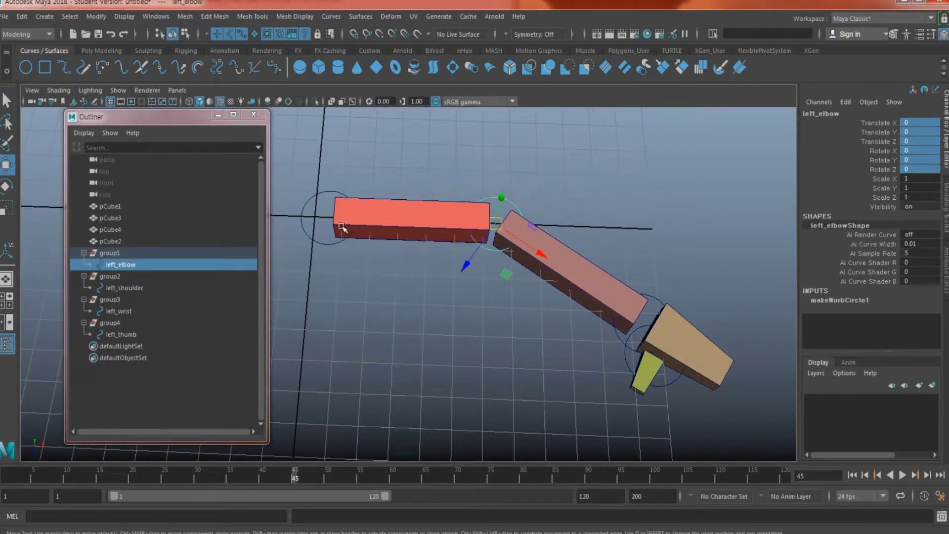
left_click(323, 233, "shift")
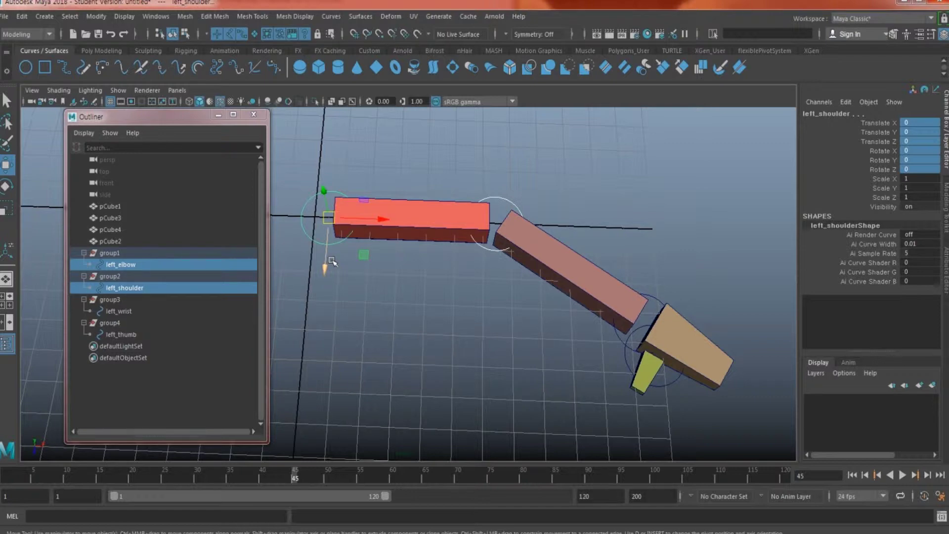
key("p")
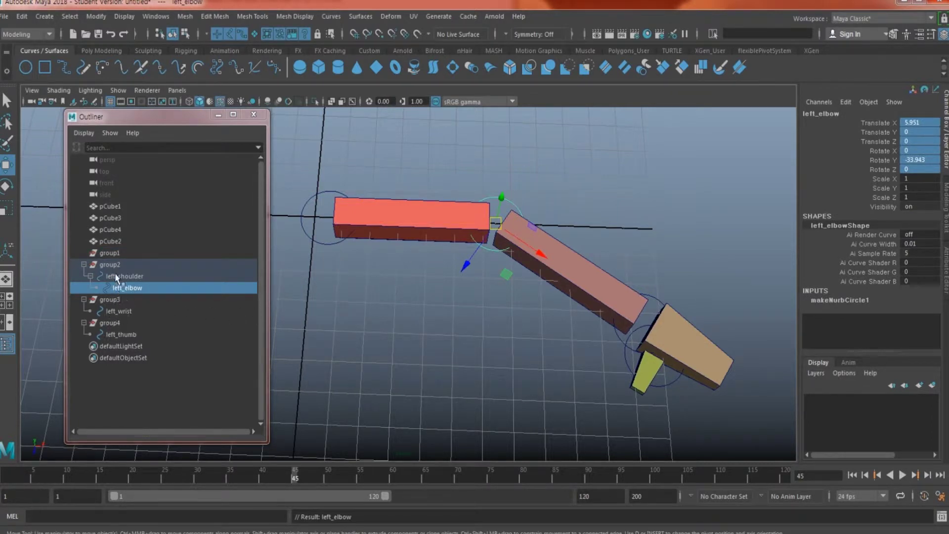
- Compare the translate and rotate values of left_elbow with those of group1 and left_shoulder
left_click(128, 288)
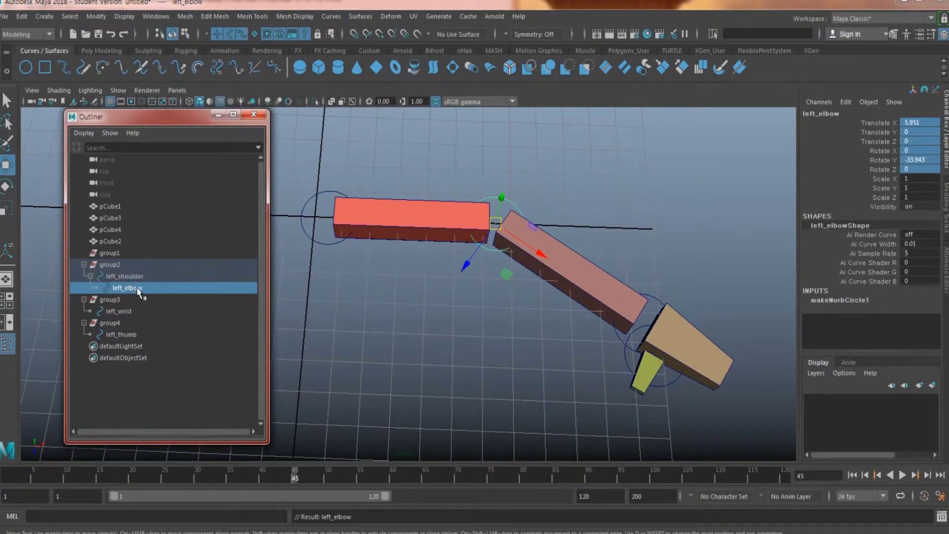
left_click(117, 254)
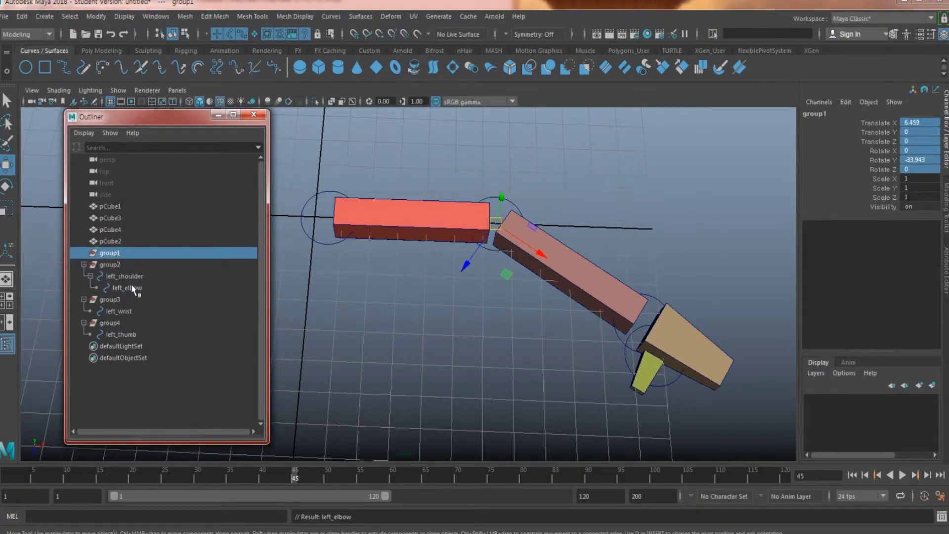
left_click(131, 288)
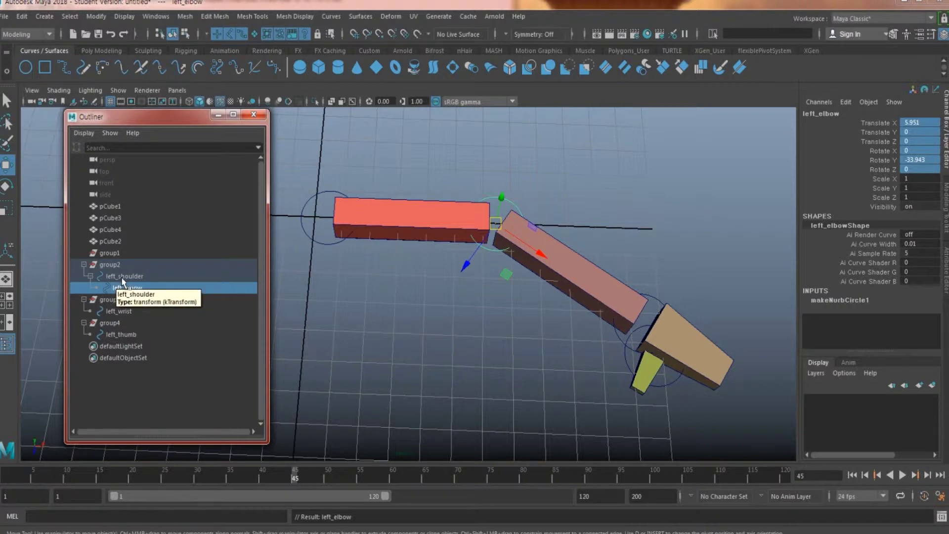
left_click(122, 277)
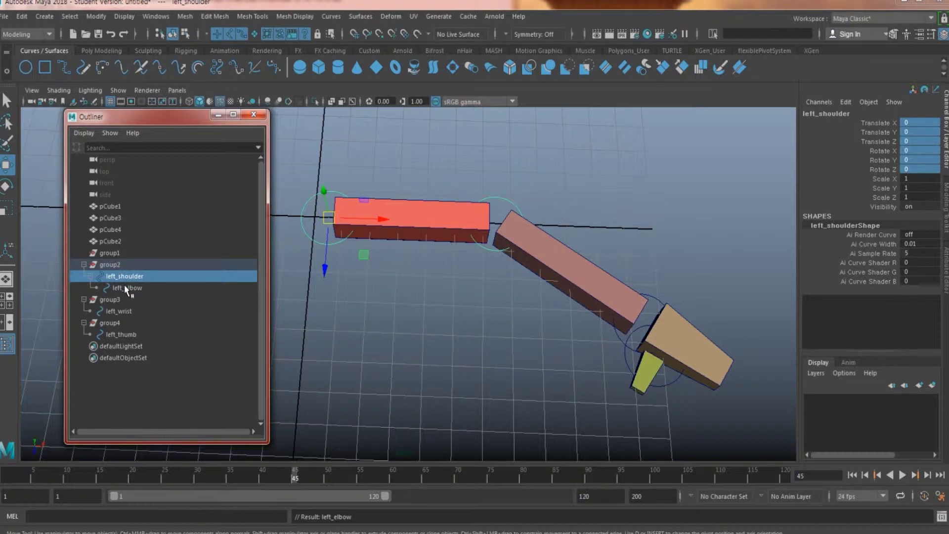
left_click(131, 289)
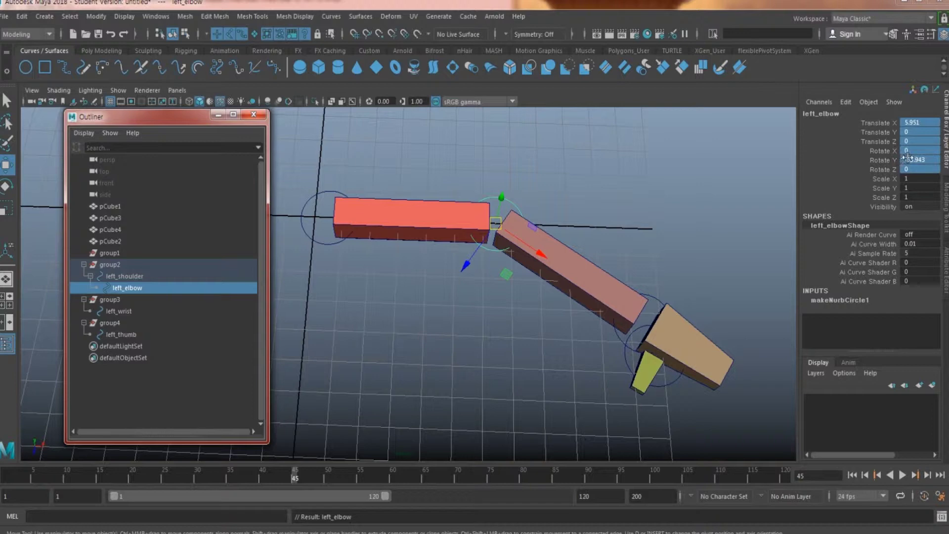
left_click(890, 151)
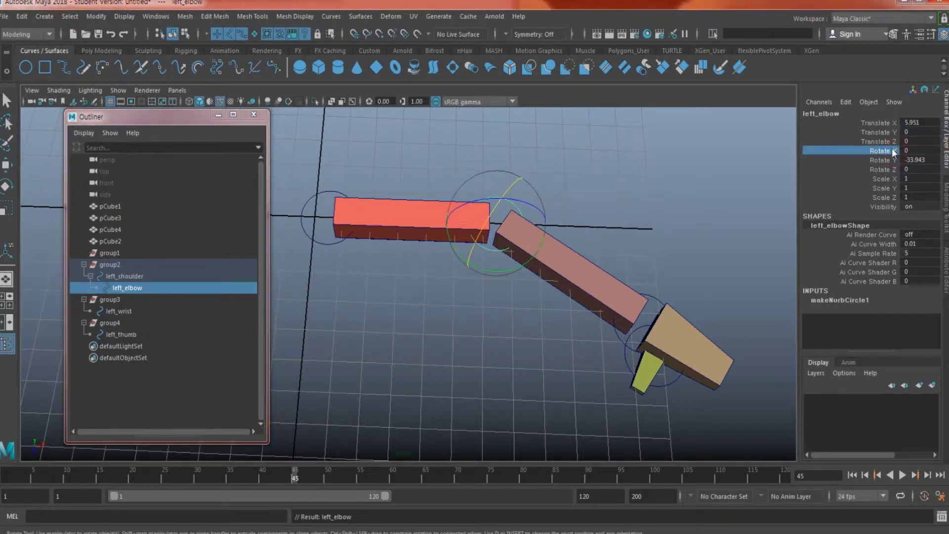
- Undo the direct parenting of left_elbow to left_shoulder
key("ctrl+z")
key("ctrl+z")
key("ctrl+z")
key("ctrl+z")
key("ctrl+z")
key("ctrl+z")
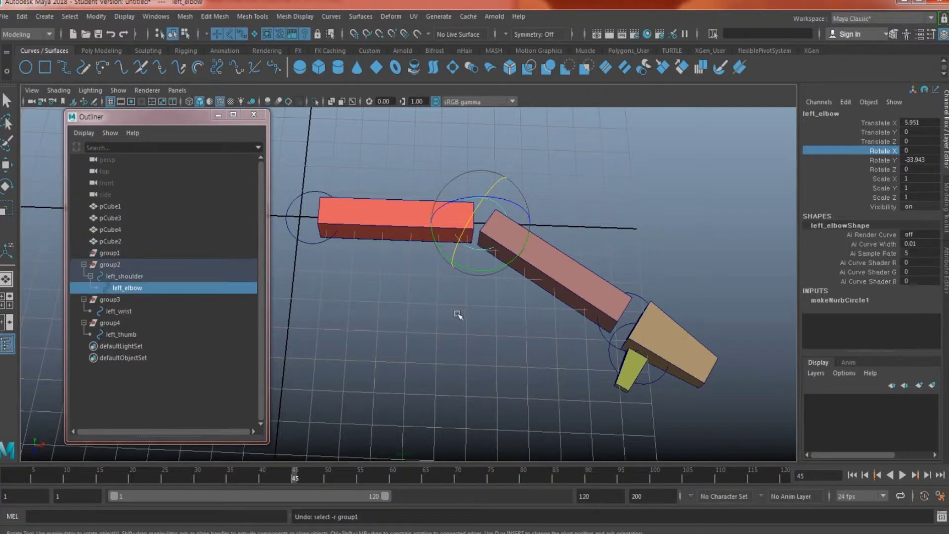
key("ctrl+z")
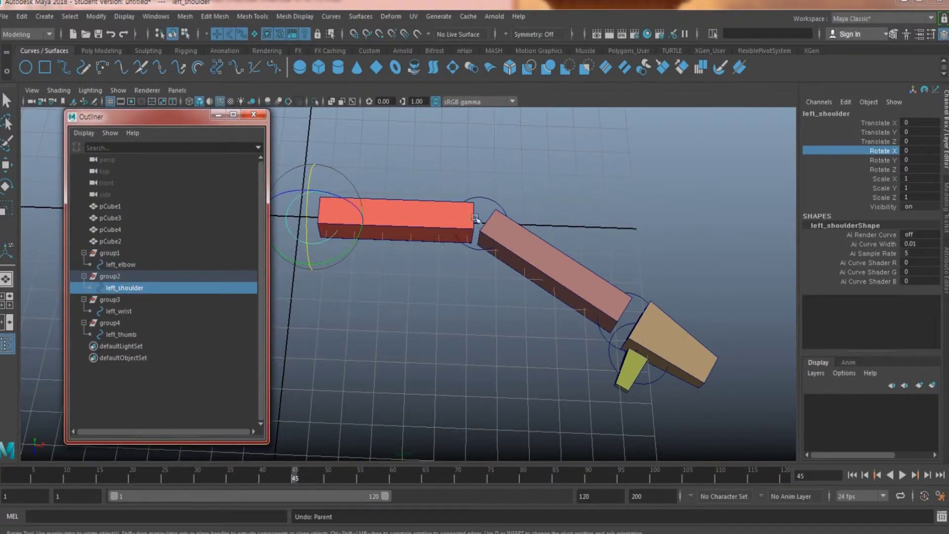
- Parent group1, which holds left_elbow, to the left_shoulder control and expand group1 to check the hierarchy
left_click(478, 200)
left_click(120, 266)
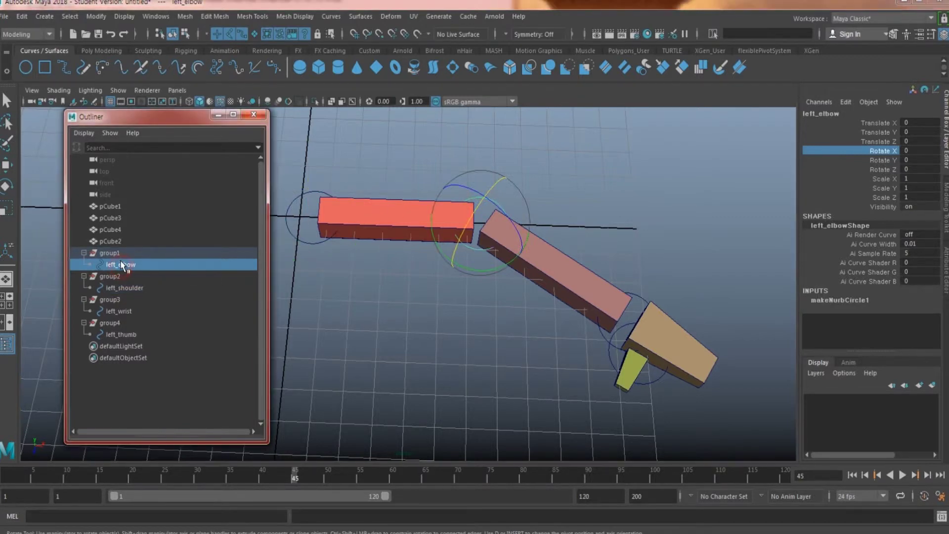
left_click(119, 254)
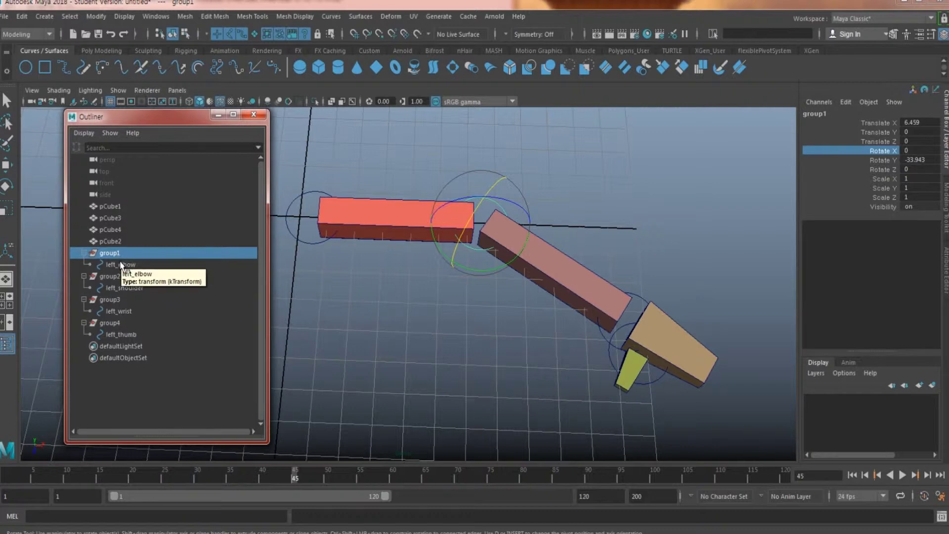
left_click(309, 241, "shift")
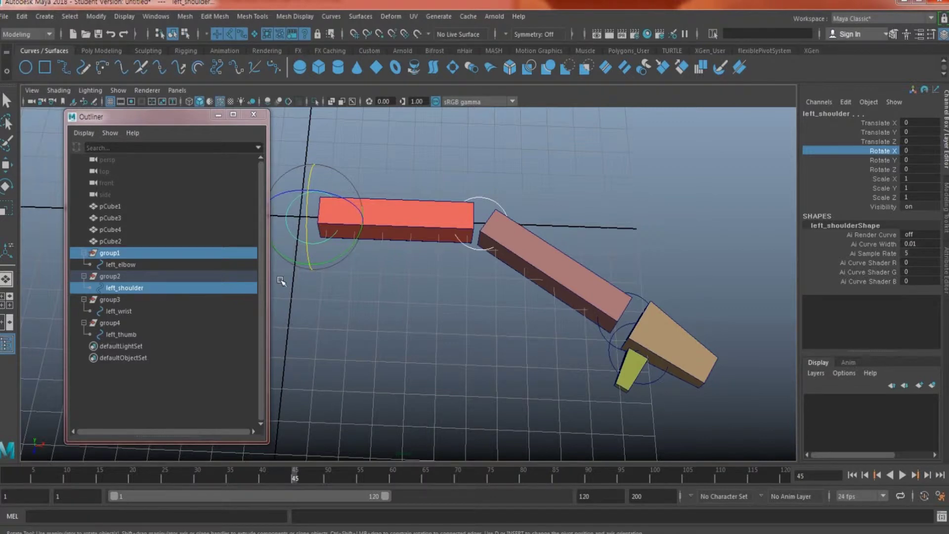
key("p")
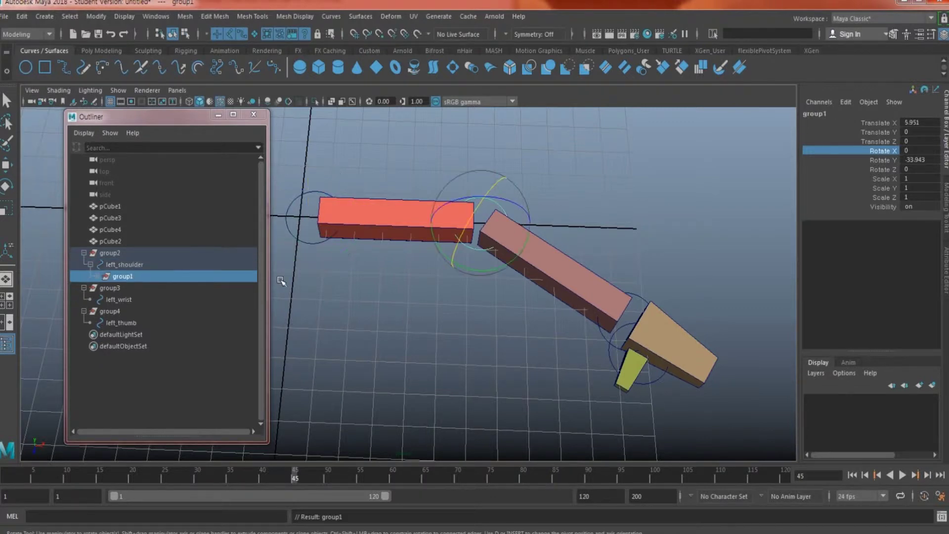
left_click(97, 278)
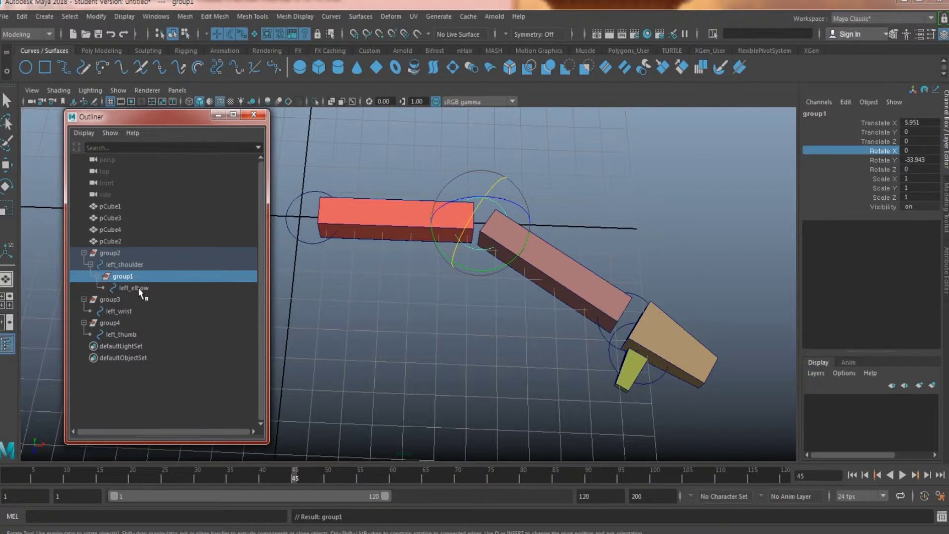
left_click(139, 289)
left_click(135, 276)
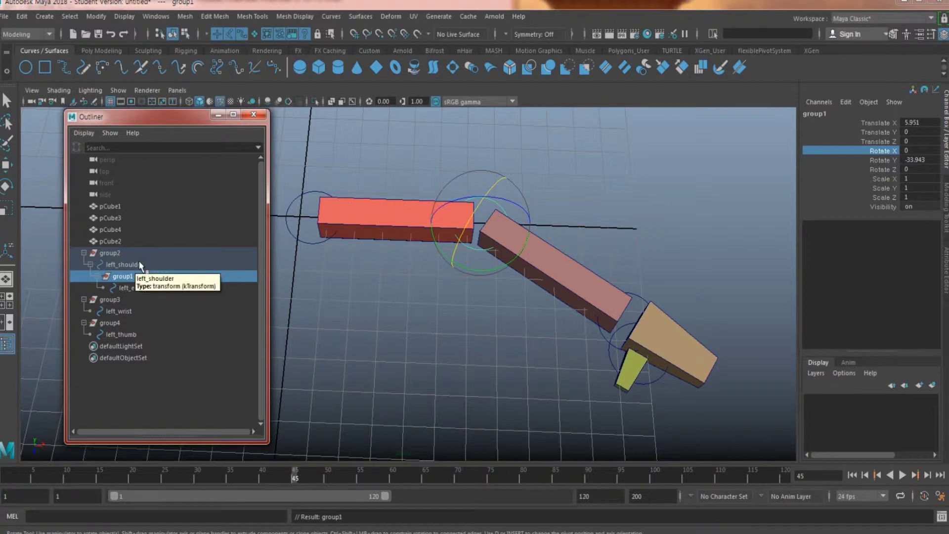
left_click(136, 266)
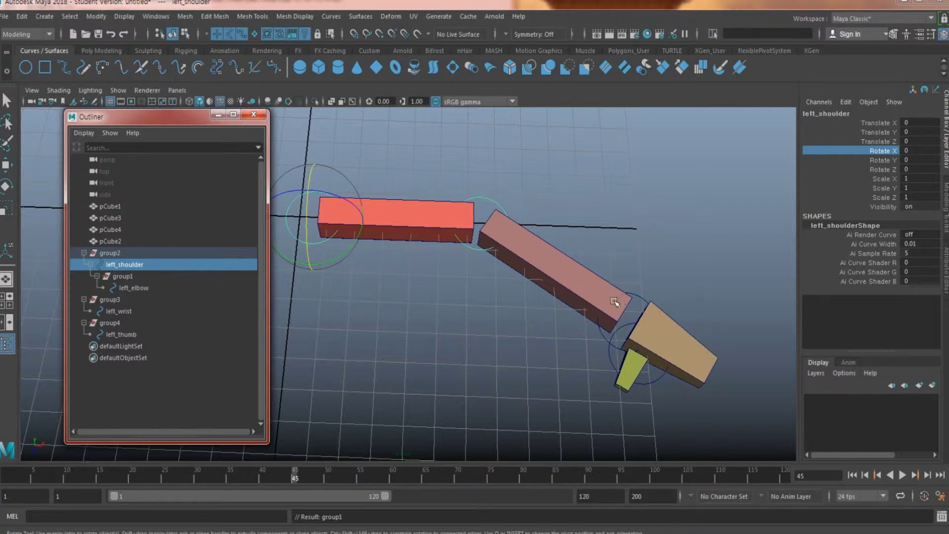
- Parent group3, which holds the wrist control, to left_elbow and expand group3 in the hierarchy
left_click_drag(613, 305, 595, 267, "alt")
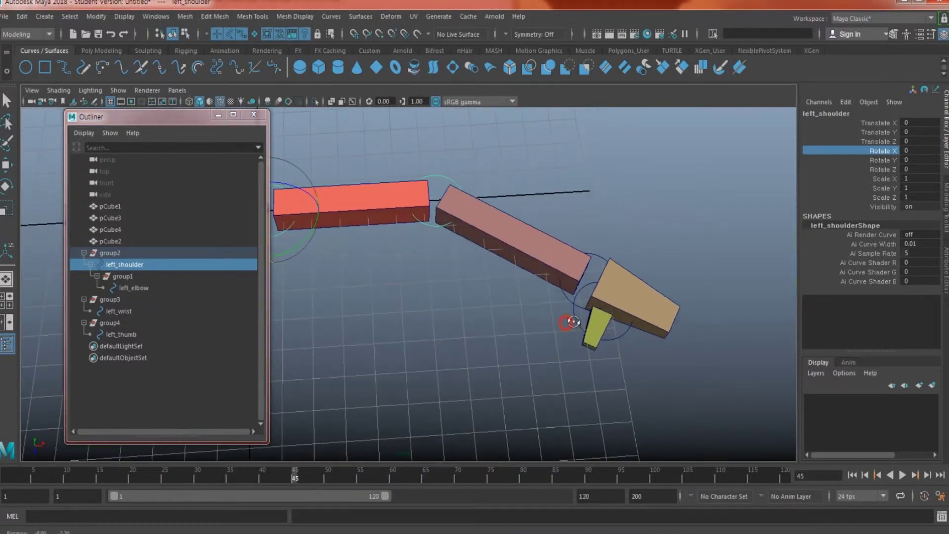
left_click(603, 238)
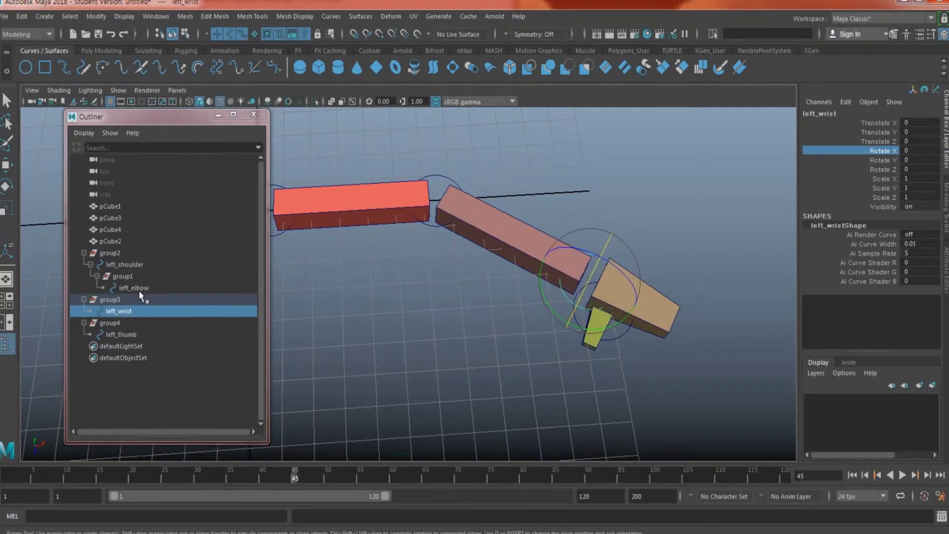
left_click(109, 299)
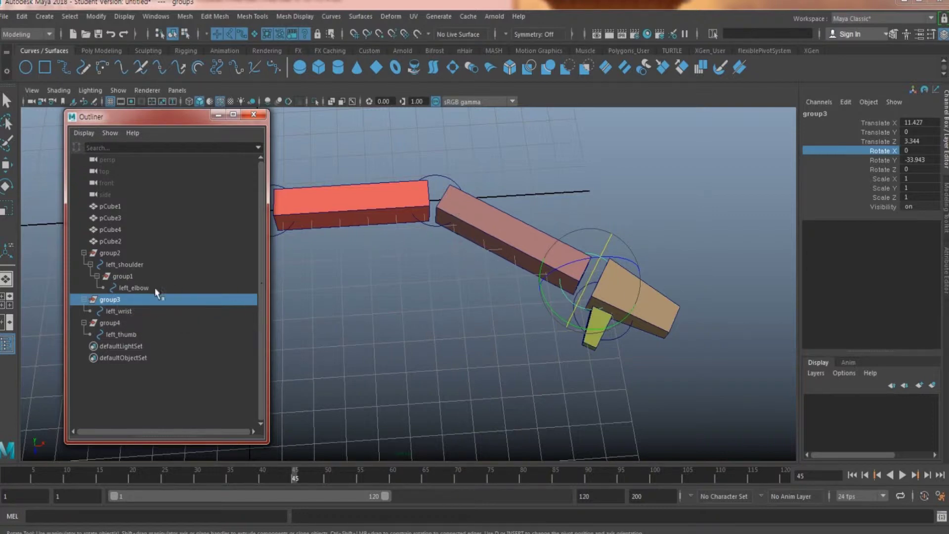
left_click(141, 287, "ctrl")
key("p")
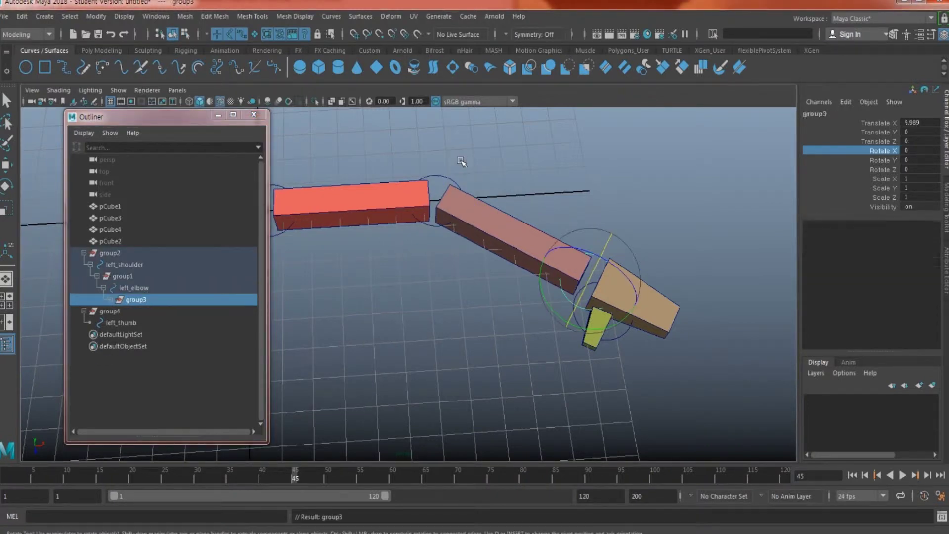
left_click(110, 299)
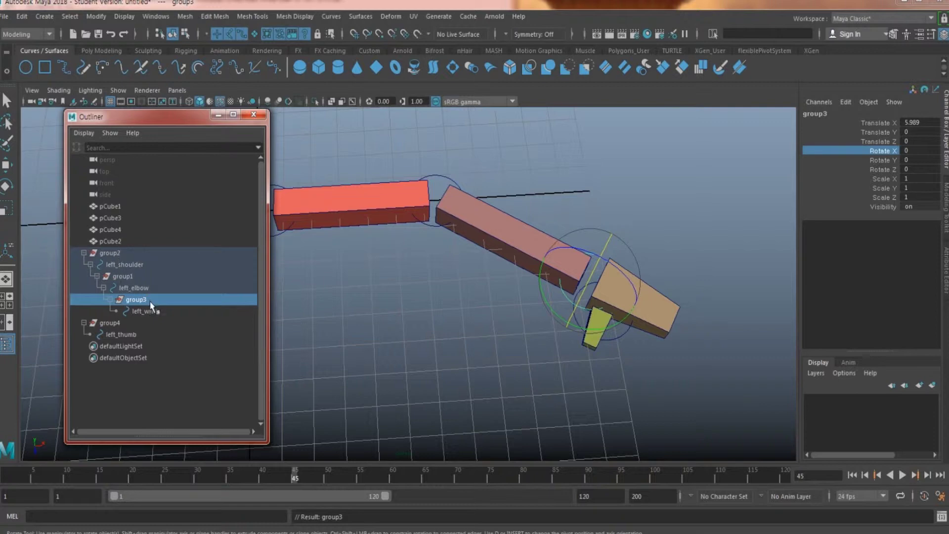
- Parent group4, which holds the thumb control, to left_wrist and expand group4 in the hierarchy
left_click(110, 323)
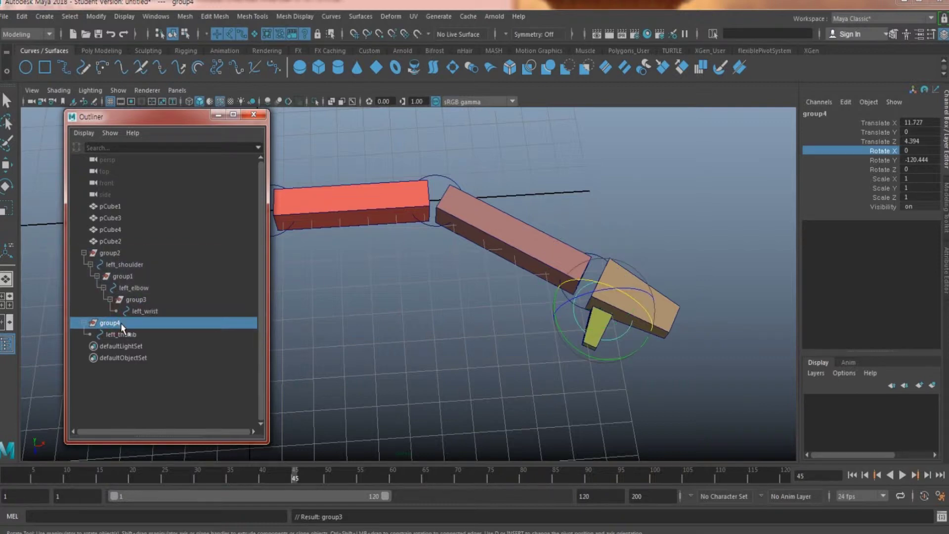
middle_click_drag(110, 323, 155, 311)
left_click(154, 311)
left_click(130, 322)
left_click(123, 323)
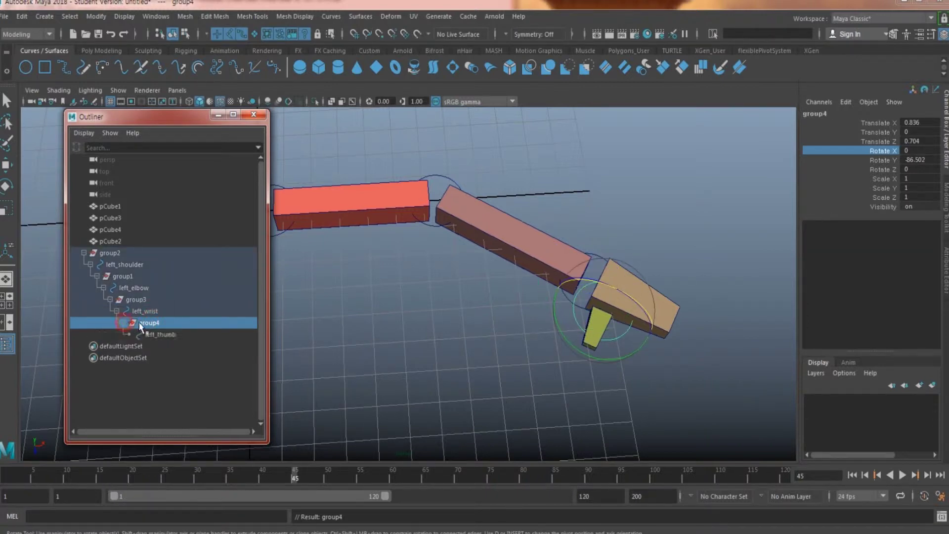
- Test-rotate the left_elbow control freely to check how its child controls follow
middle_click_drag(415, 300, 553, 269, "alt")
left_click(530, 244)
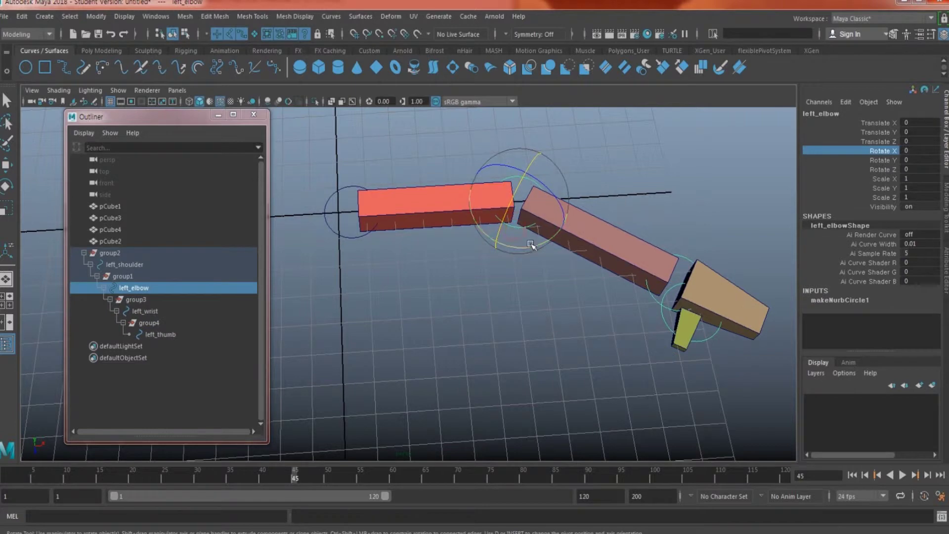
key("e")
left_click_drag(531, 244, 524, 228)
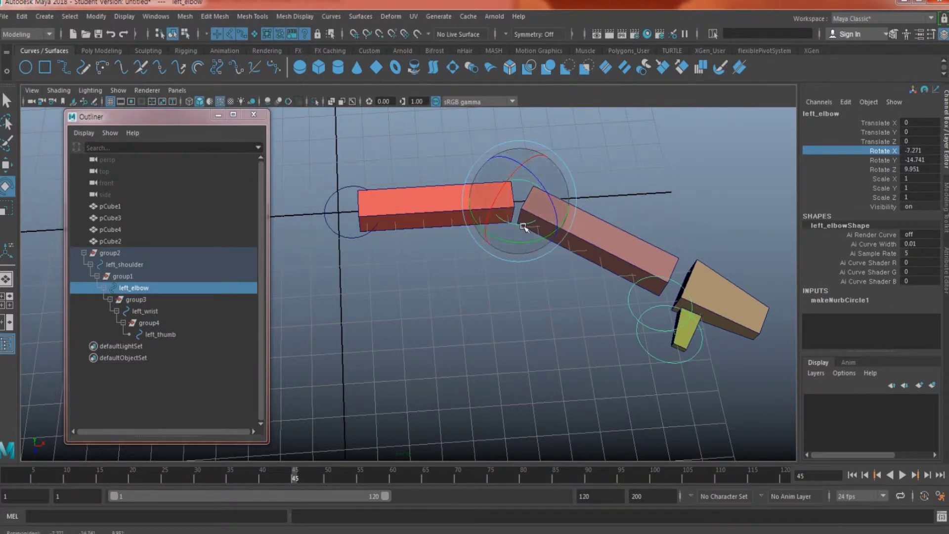
- Try moving the left_shoulder control to test the hierarchy and undo the moves
left_click(349, 237)
key("w")
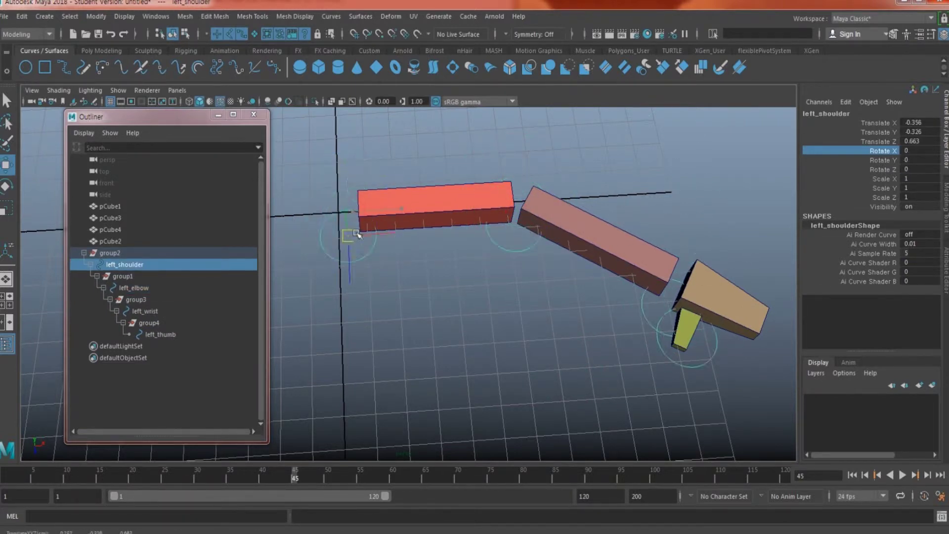
key("ctrl+z")
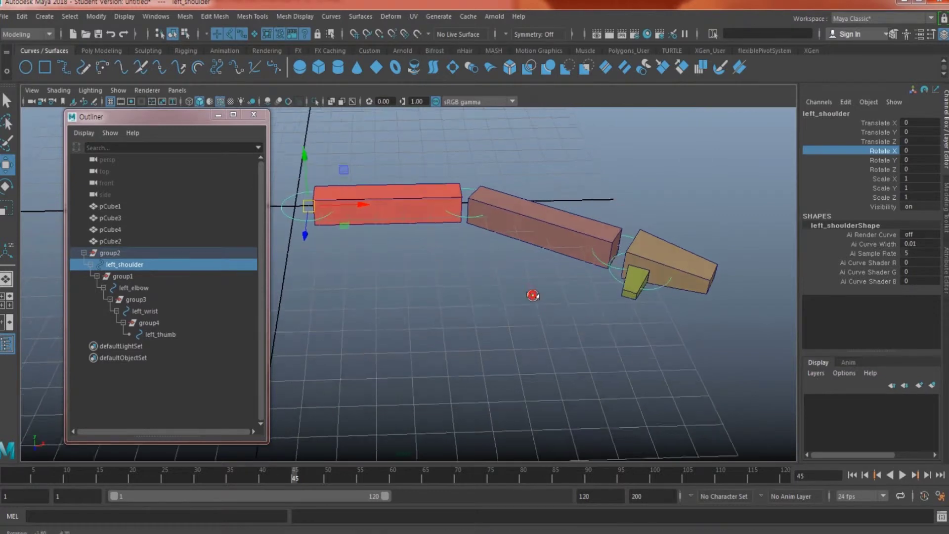
middle_click_drag(532, 295, 581, 269, "alt")
middle_click_drag(439, 238, 424, 185)
key("ctrl+z")
left_click_drag(435, 241, 451, 230, "alt")
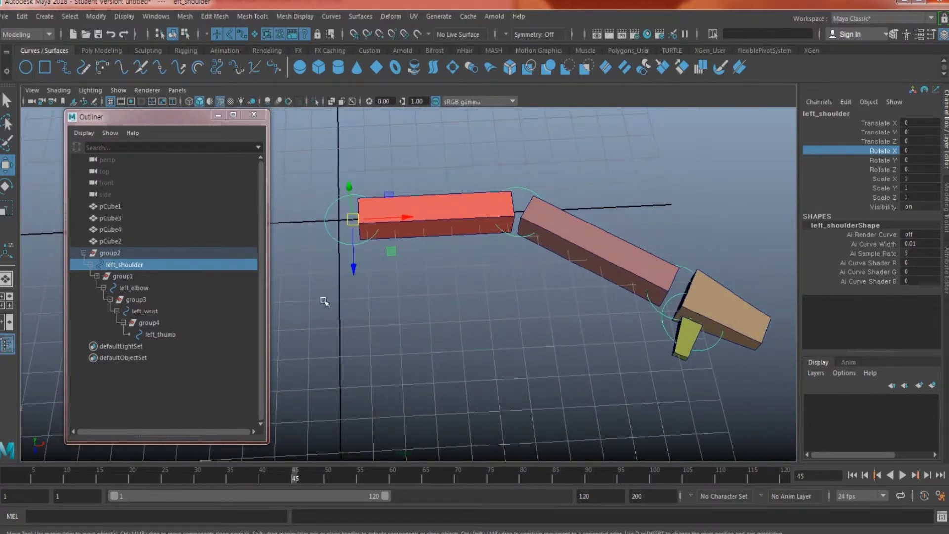
- Enable selection of surface objects and parent the upper arm cube, pCube1, to the left_shoulder control
left_click_drag(416, 240, 468, 260, "alt")
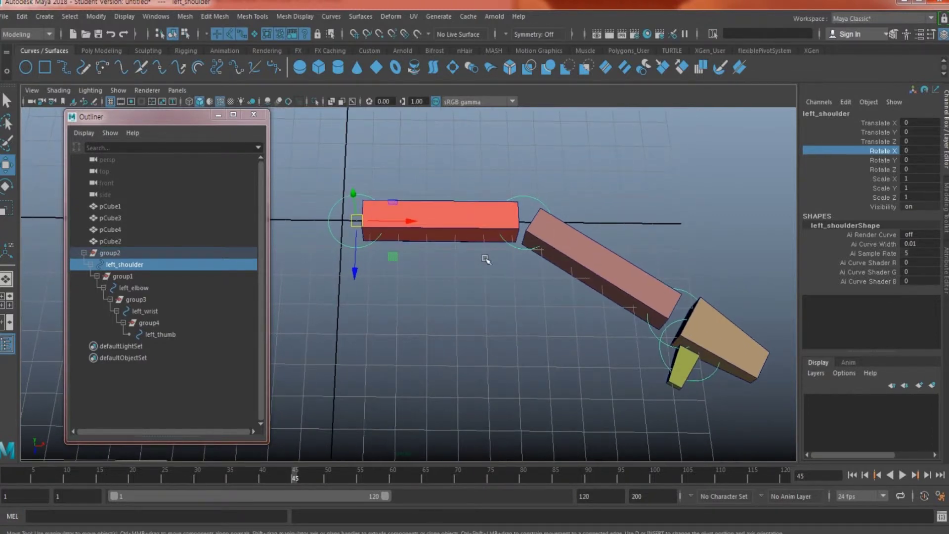
left_click(435, 182)
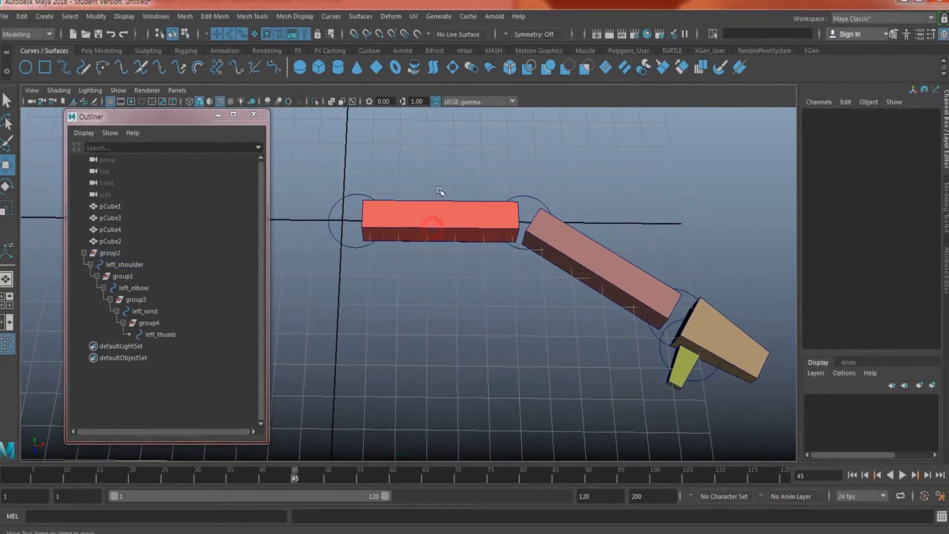
left_click(255, 35)
left_click(446, 221)
left_click_drag(431, 262, 362, 250, "alt")
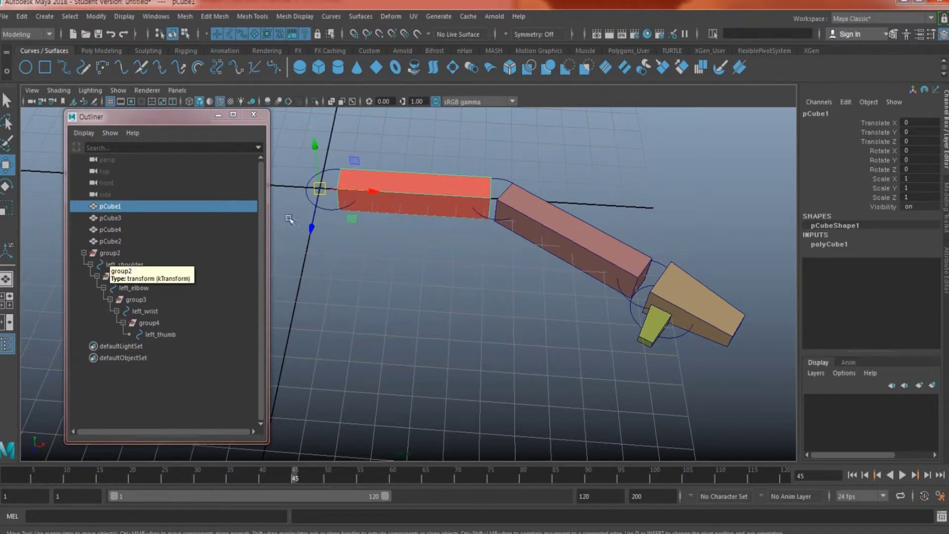
middle_click_drag(284, 132, 313, 158, "alt")
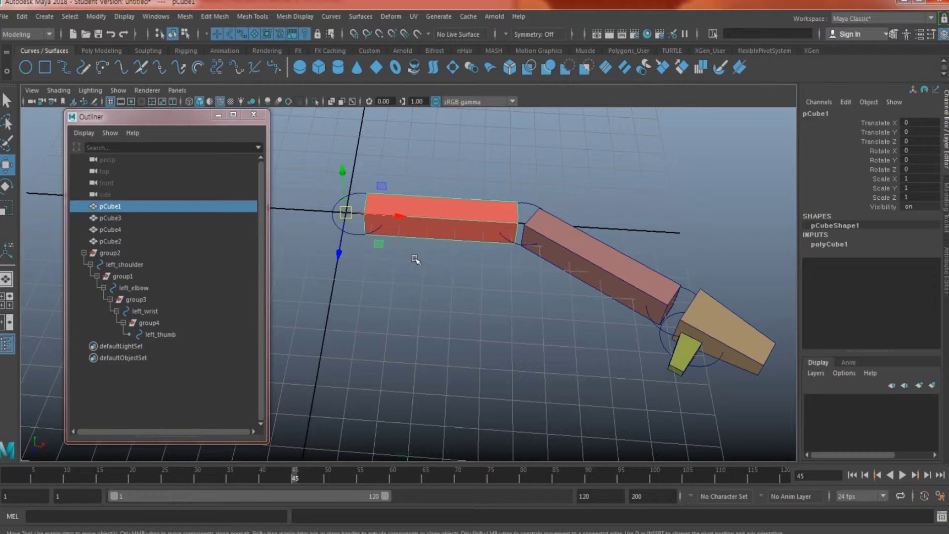
left_click(357, 227, "shift")
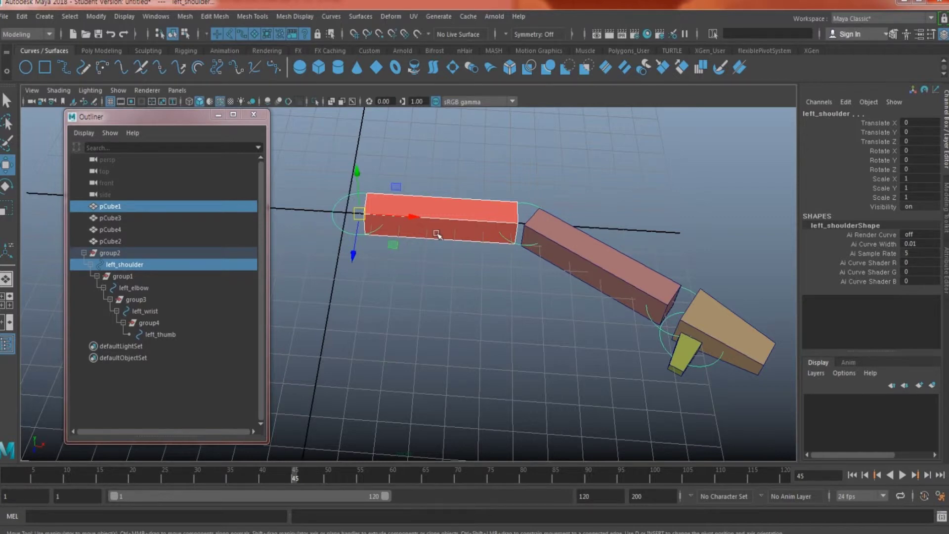
key("p")
- Parent the forearm cube, pCube2, to the left_elbow control
left_click_drag(525, 233, 470, 257, "alt")
left_click(526, 245)
left_click(470, 240, "shift")
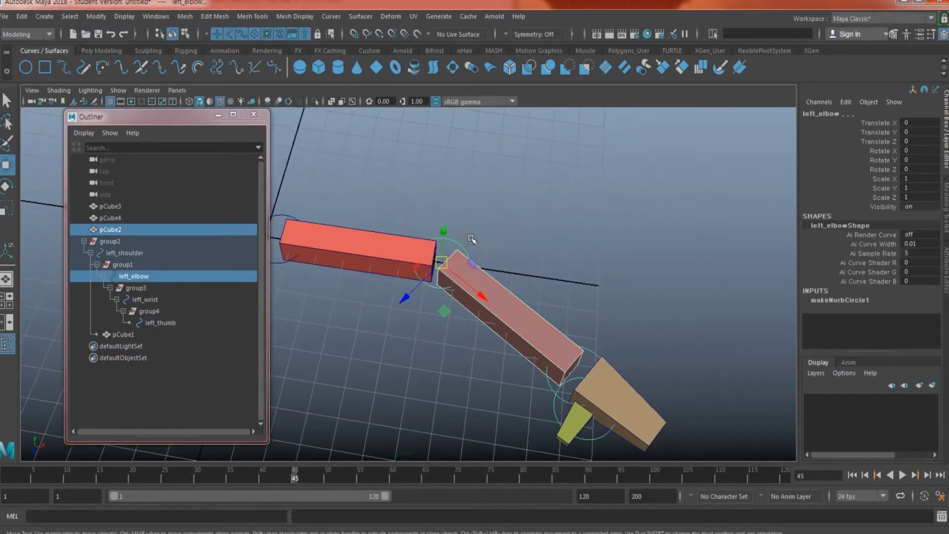
key("p")
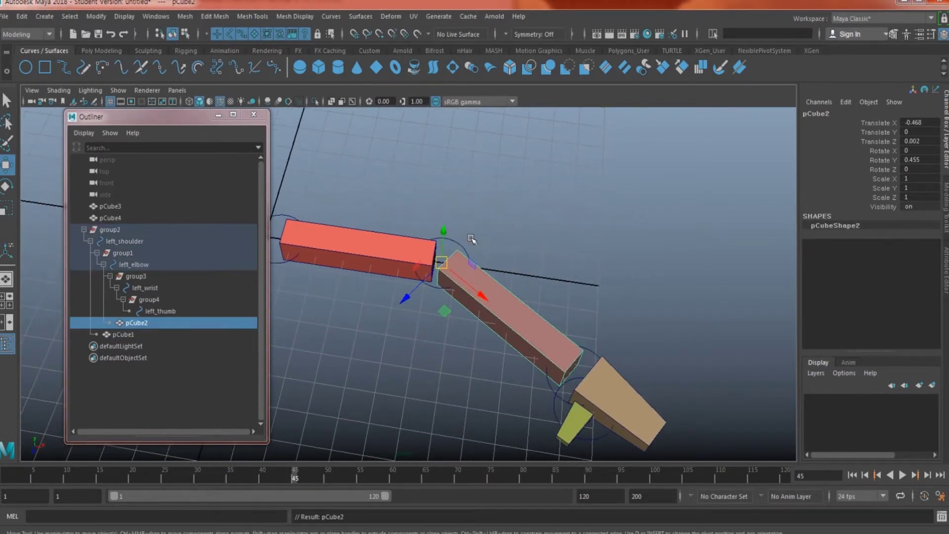
- Switch to the Rigging menu set and look at the Bind Skin command
middle_click_drag(667, 389, 565, 330, "alt")
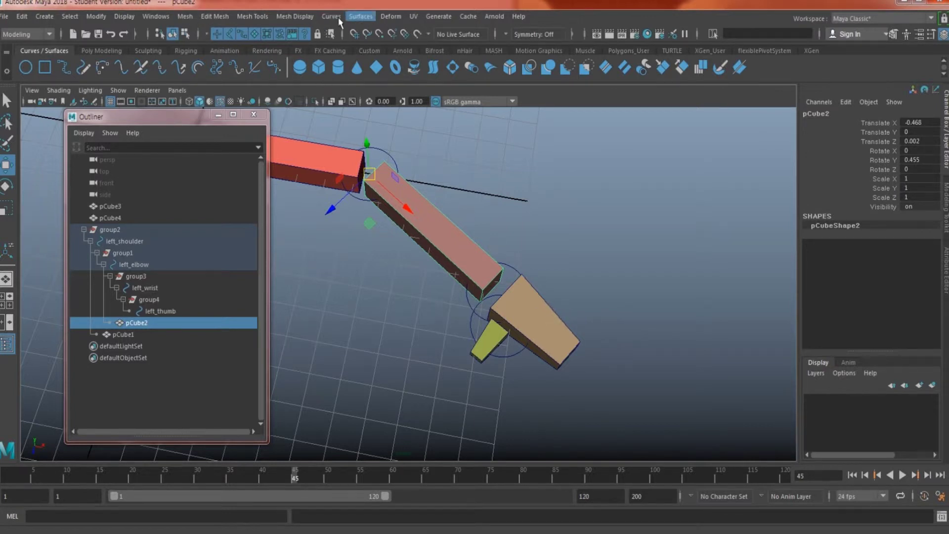
left_click(50, 34)
left_click(33, 59)
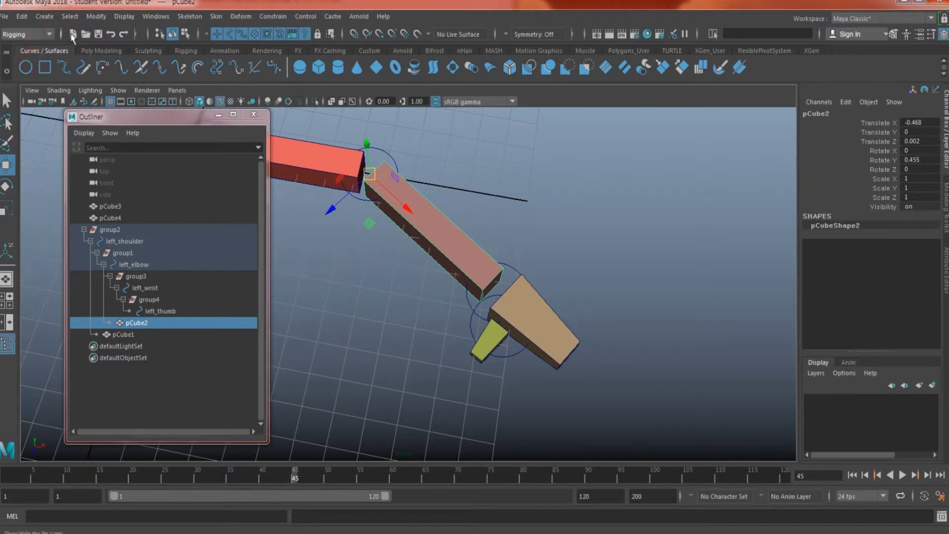
left_click(217, 16)
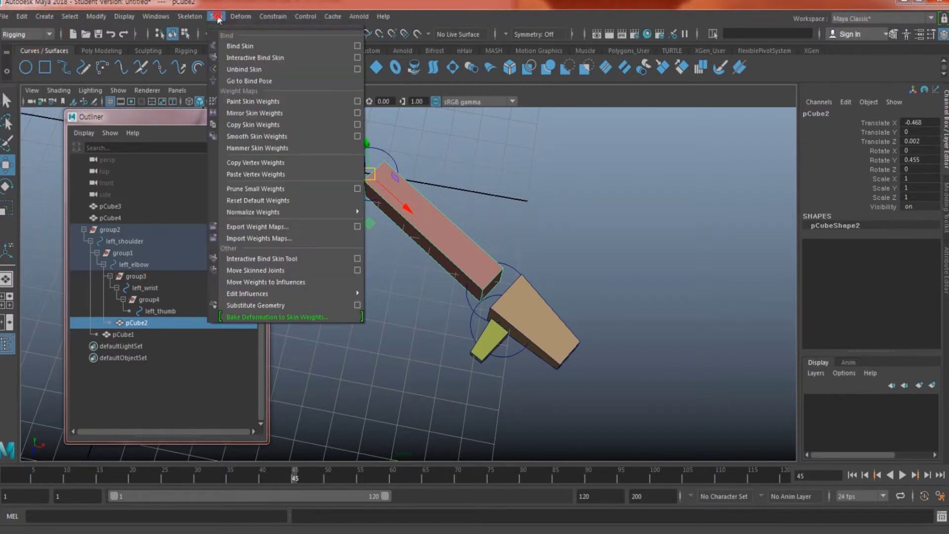
left_click(246, 46)
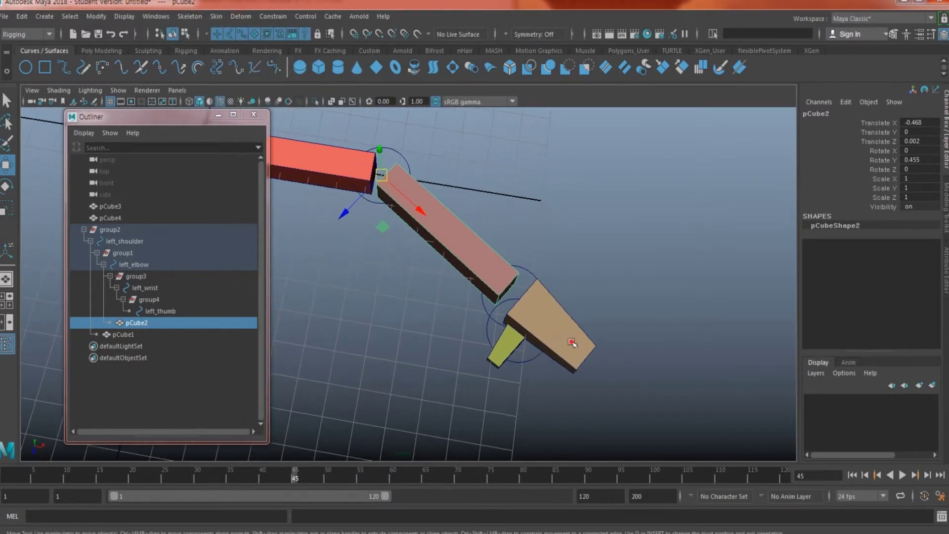
- Parent the hand cube, pCube3, to the left_wrist control
left_click(583, 337)
left_click_drag(583, 337, 541, 319, "alt")
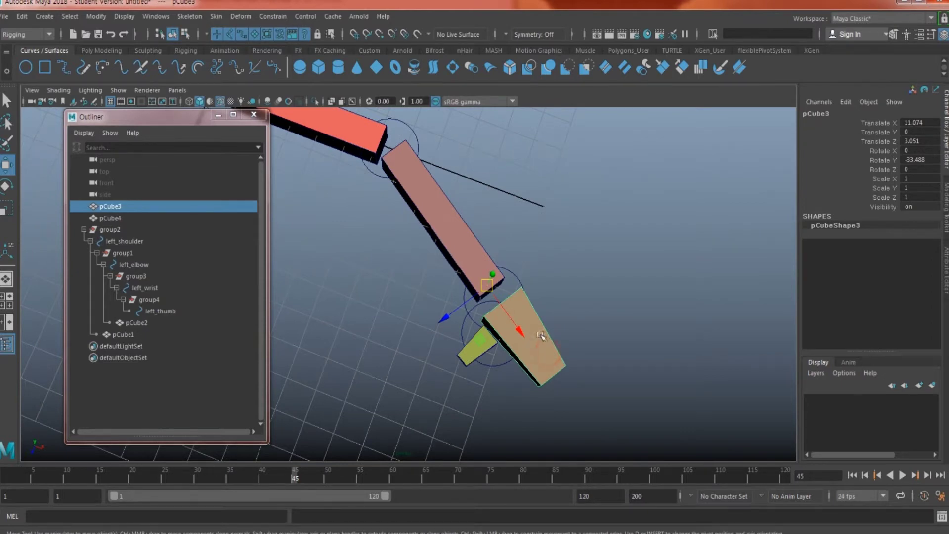
left_click(514, 277, "shift")
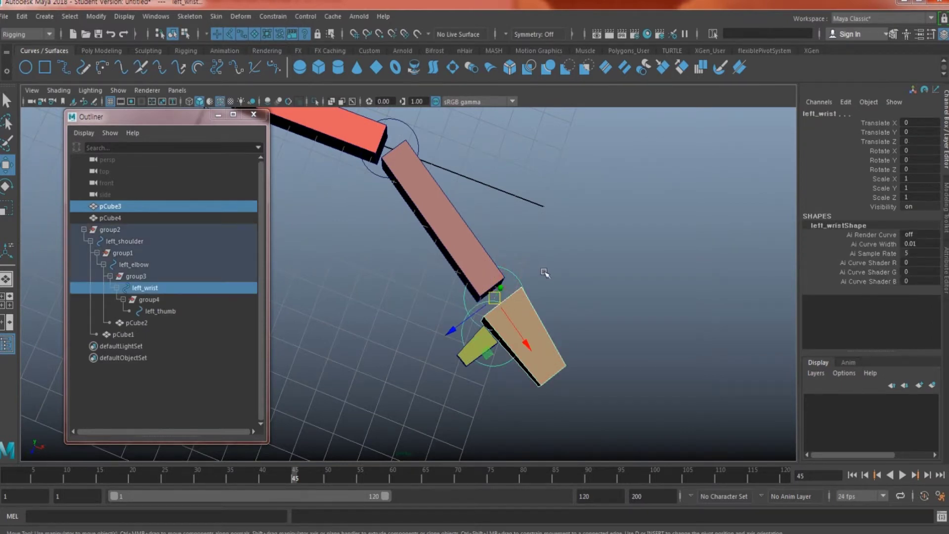
key("p")
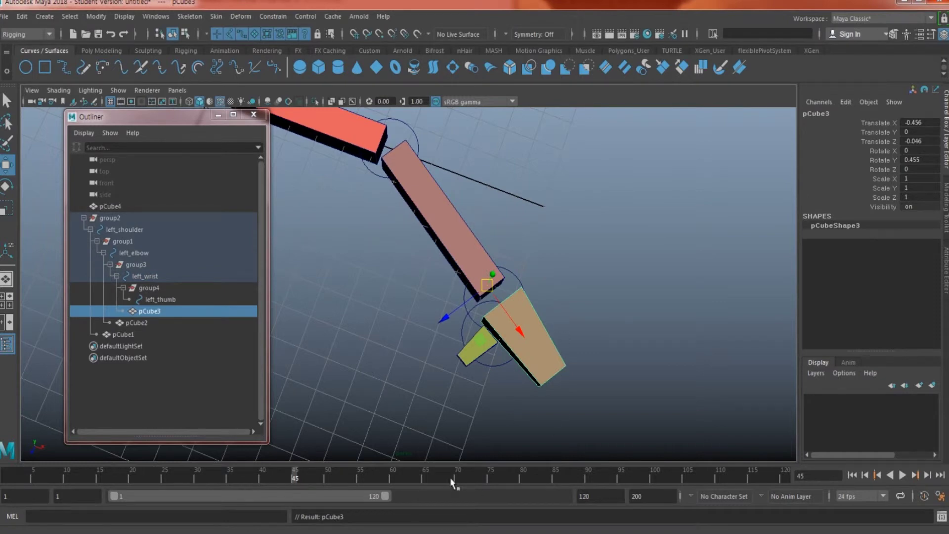
- Parent the thumb cube, pCube4, to the left_thumb control
left_click(464, 361)
left_click_drag(464, 364, 457, 366, "alt")
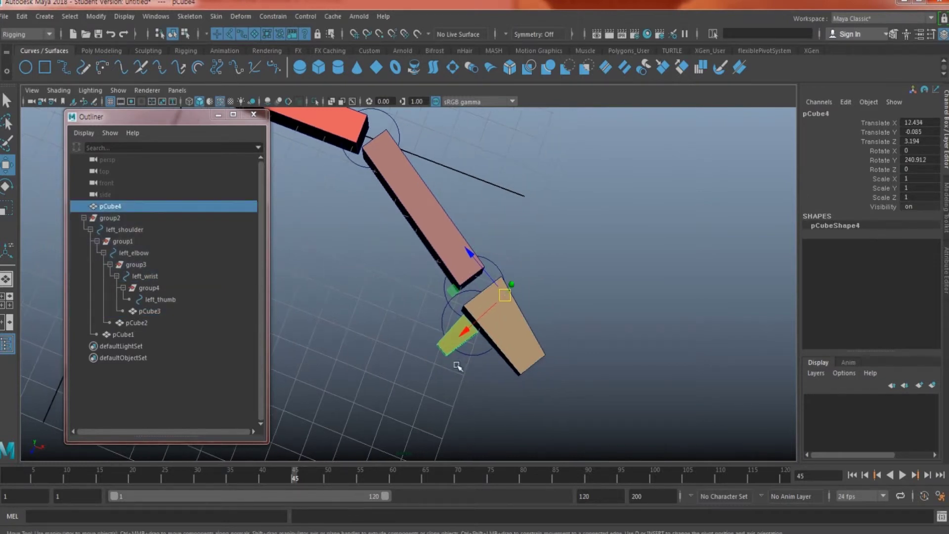
left_click(473, 351, "shift")
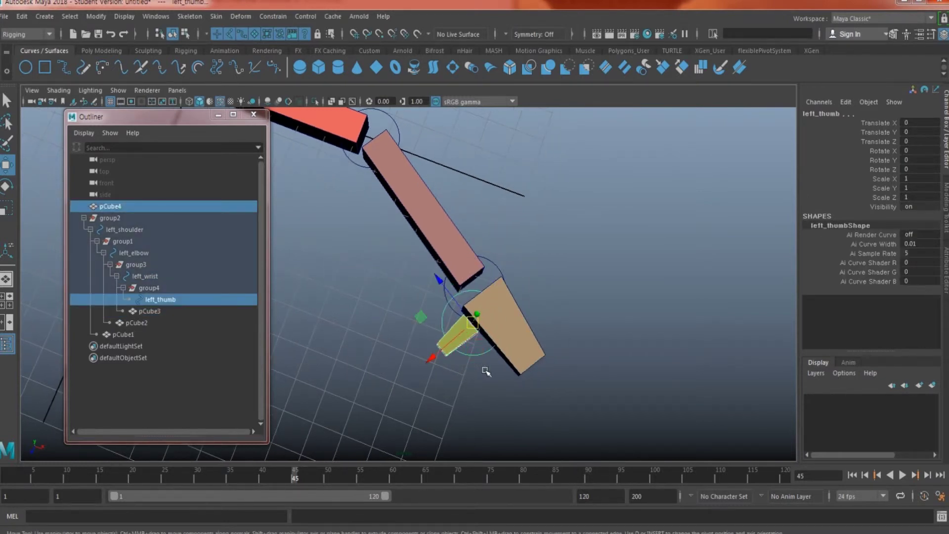
key("p")
- Test-rotate the arm controls, starting with left_shoulder and left_elbow together, and undo the rotation
left_click_drag(485, 371, 459, 311, "alt")
left_click(287, 228)
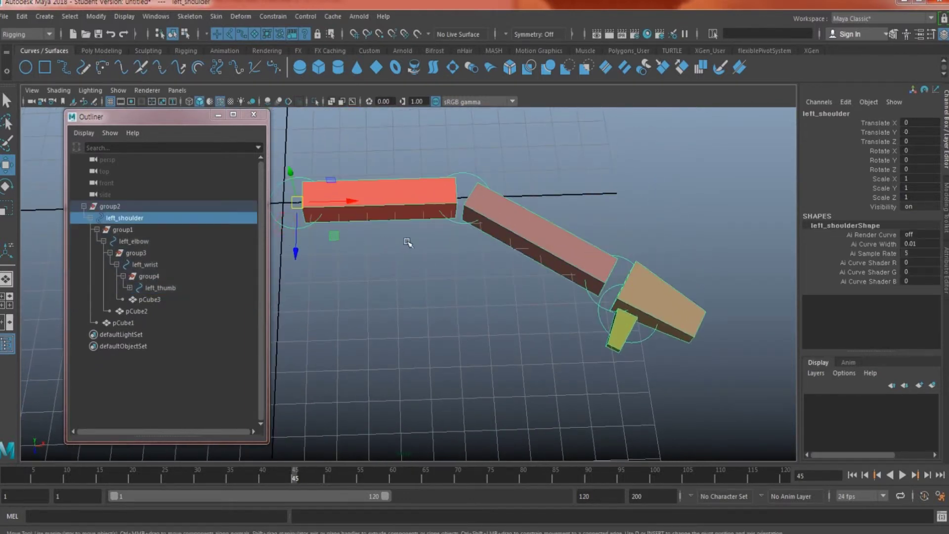
left_click(463, 187, "shift")
key("e")
mouse_move(463, 190)
left_mouse_down()
mouse_move(463, 207)
mouse_move(450, 164)
mouse_move(467, 196)
left_mouse_up()
key("ctrl+z")
key("ctrl+z")
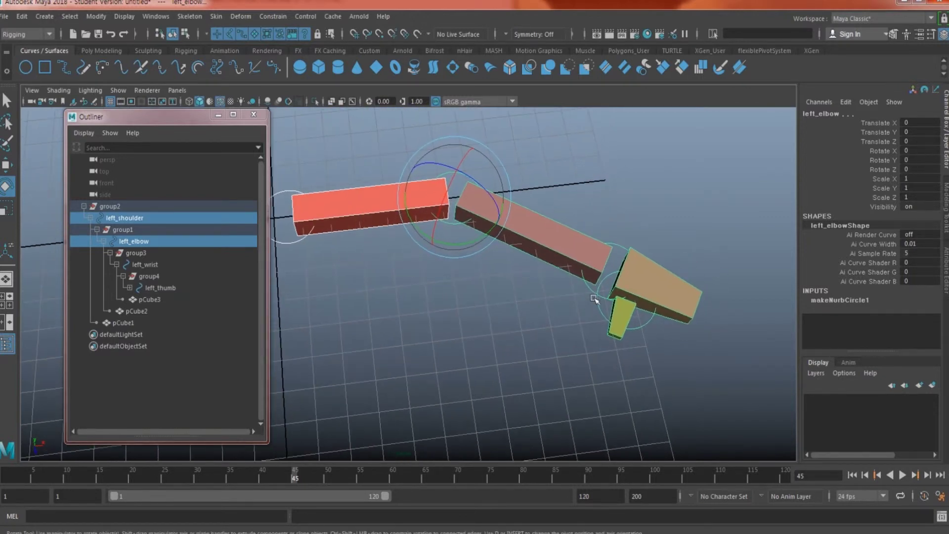
left_click(596, 293)
left_click(618, 304, "shift")
left_click_drag(600, 261, 445, 303)
- Disable selection of surface objects and select the shoulder, elbow, wrist and thumb controls together around the arm
left_click(393, 238)
left_click_drag(393, 238, 384, 222, "alt")
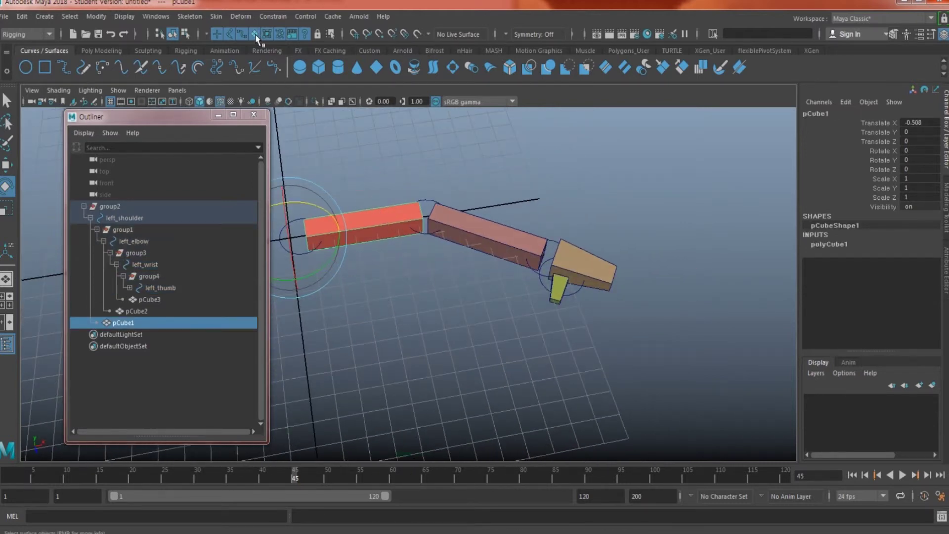
left_click_drag(494, 346, 605, 351, "alt")
left_click_drag(326, 154, 665, 352)
left_click_drag(665, 352, 544, 343, "alt")
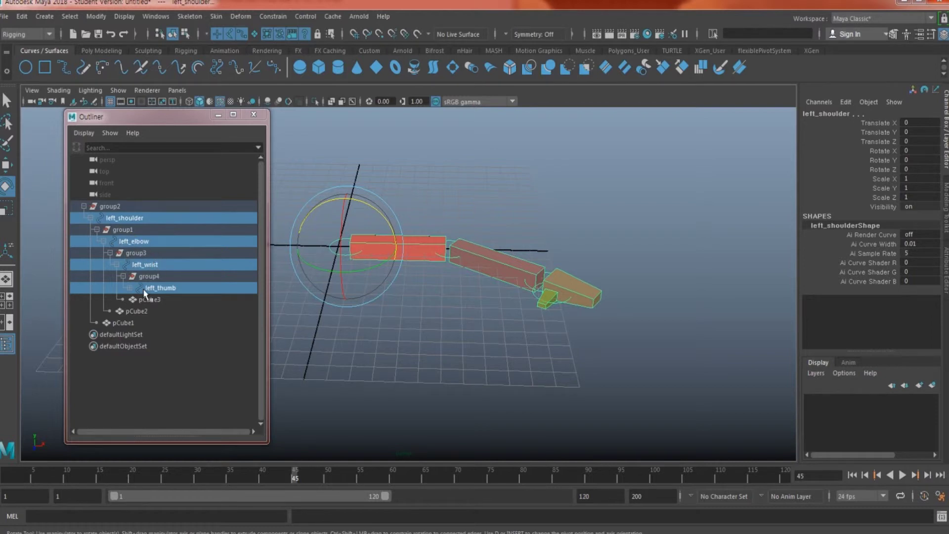
- Try rotating all four selected arm controls at once and undo the rotations
mouse_move(374, 241)
left_mouse_down()
mouse_move(342, 230)
mouse_move(380, 231)
mouse_move(376, 259)
left_mouse_up()
key("ctrl+z")
key("ctrl+z")
key("ctrl+z")
key("ctrl+z")
key("w")
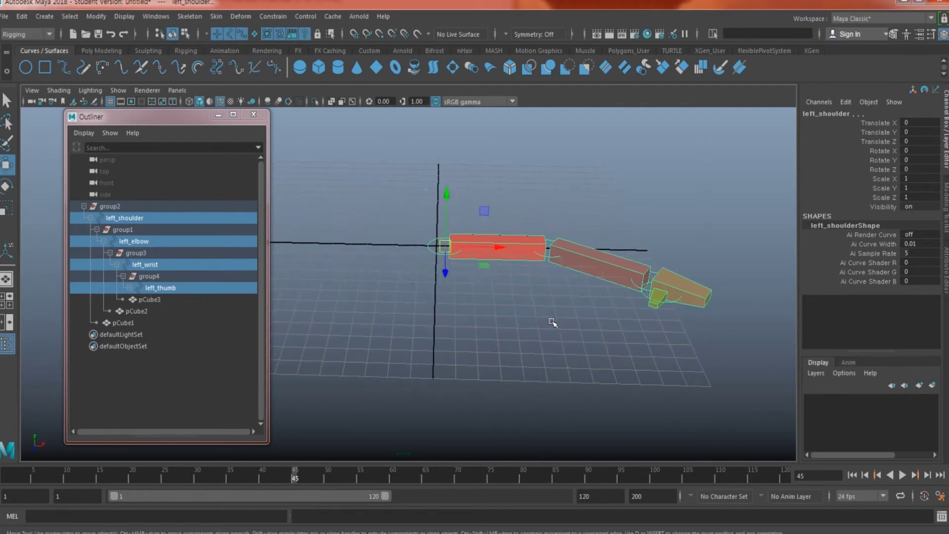
- Select group2, collapse its hierarchy in the Outliner and place it inside a new parent group
middle_click_drag(562, 317, 563, 295, "alt")
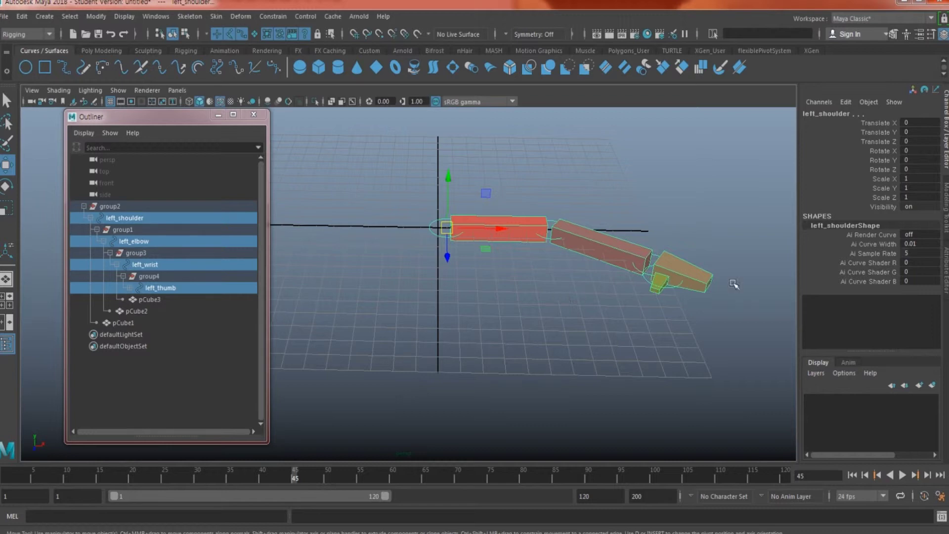
middle_click_drag(598, 252, 539, 273, "alt")
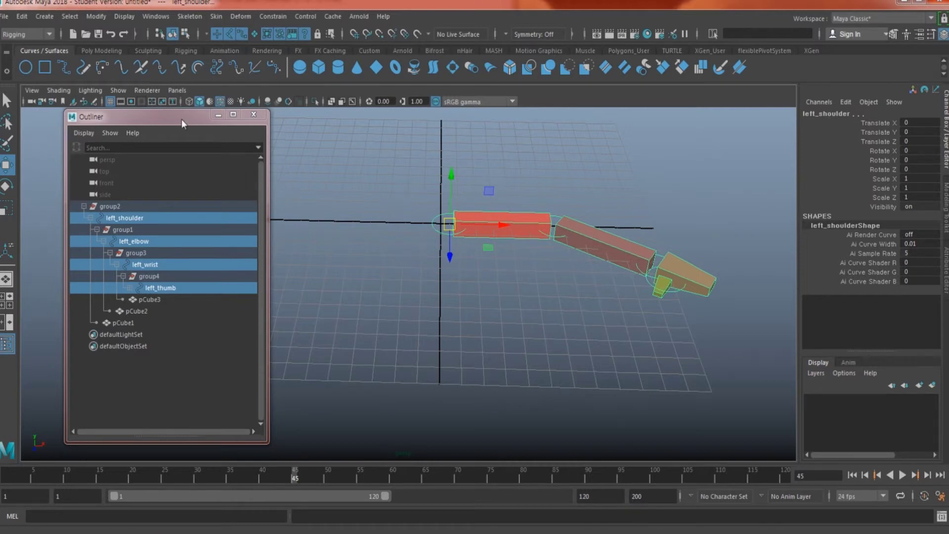
left_click_drag(183, 120, 135, 125)
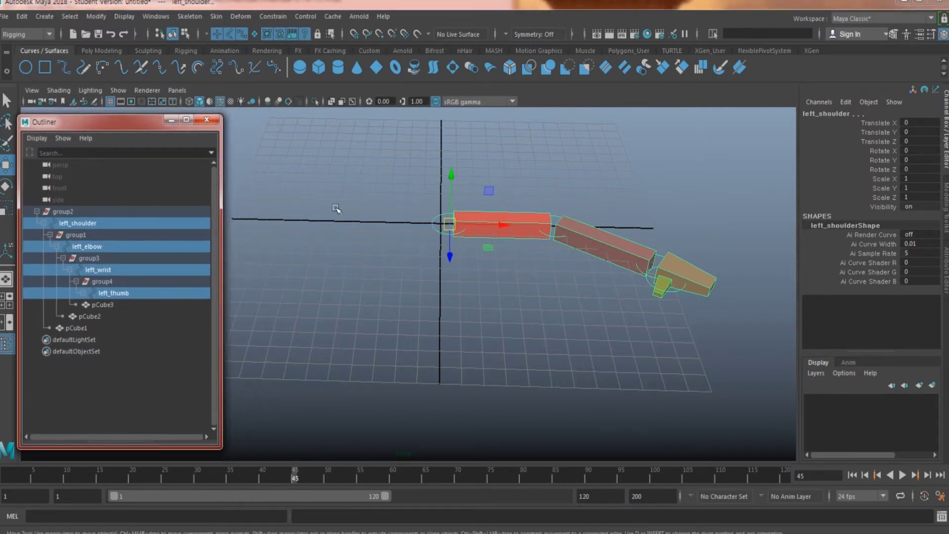
left_click(54, 211)
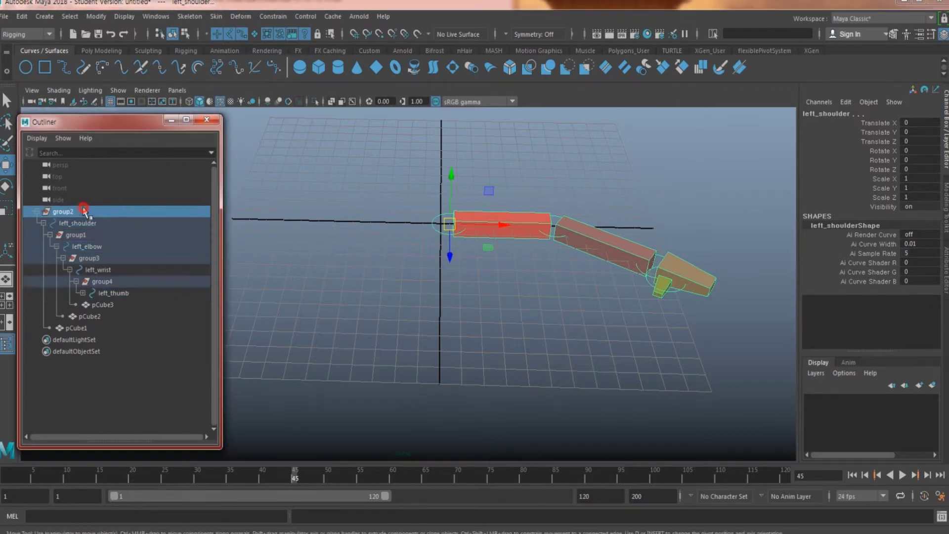
left_click(35, 214)
left_click_drag(329, 254, 245, 245, "alt")
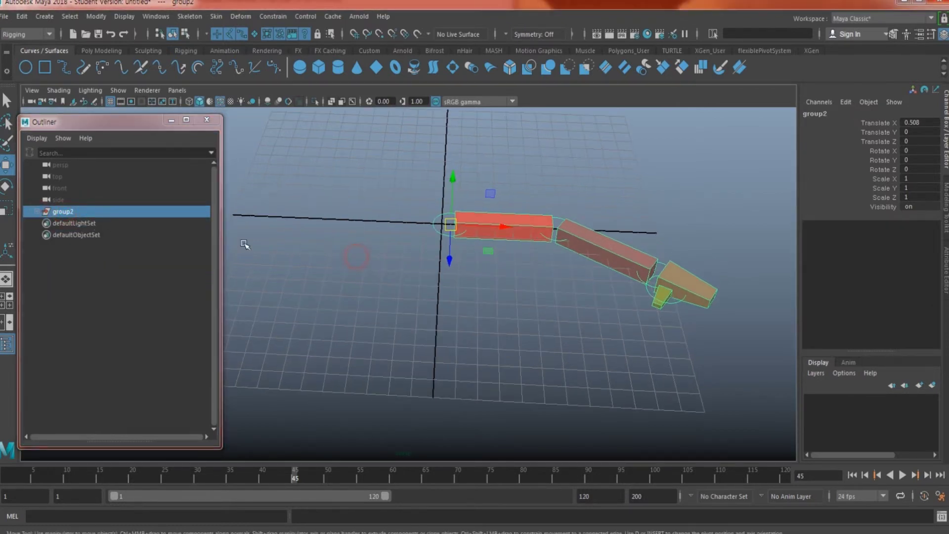
left_click(37, 212)
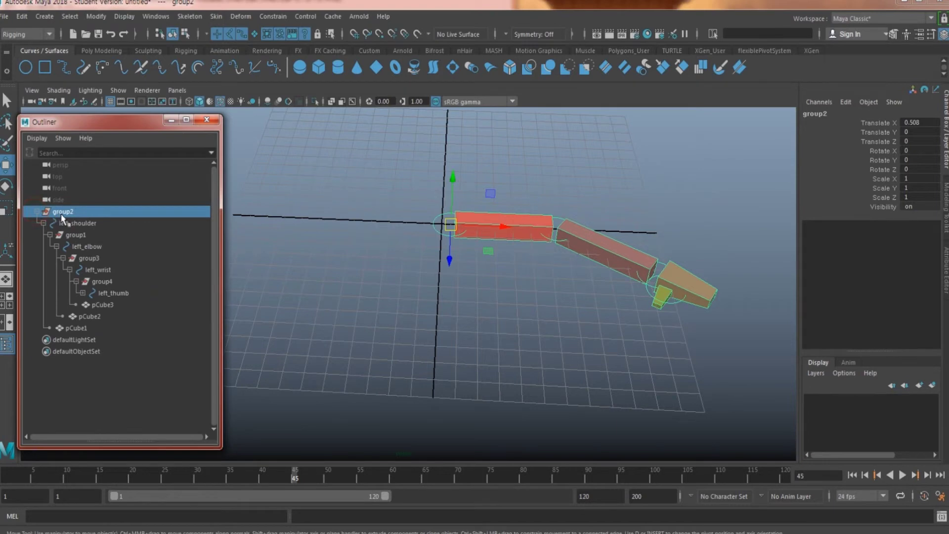
left_click(37, 212)
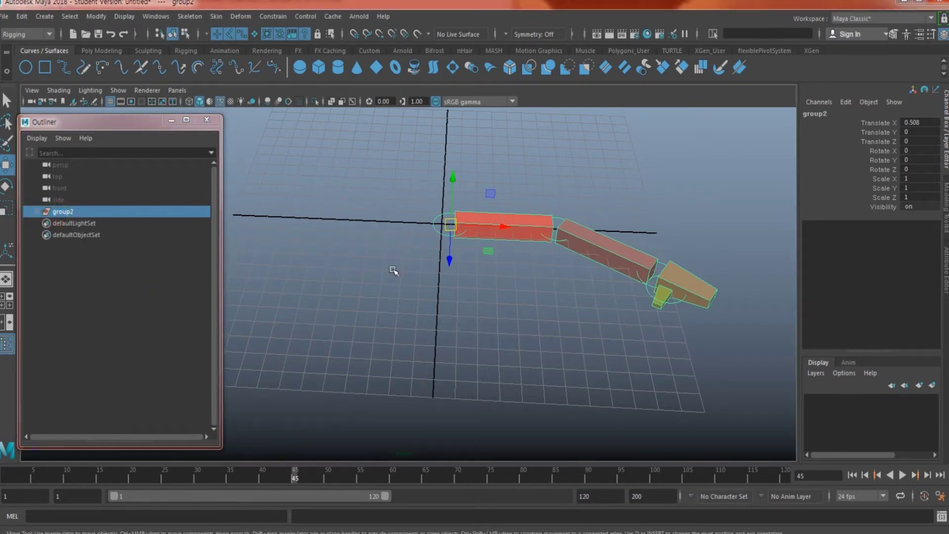
key("ctrl+g")
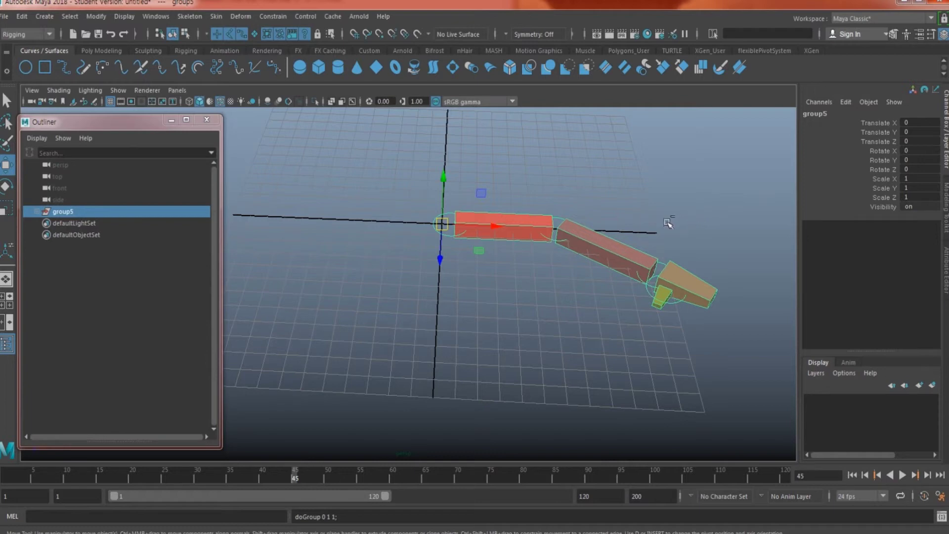
- Duplicate group5 and mirror the copied arm across the origin by setting its Scale X to -1
key("ctrl+g")
double_click(912, 178)
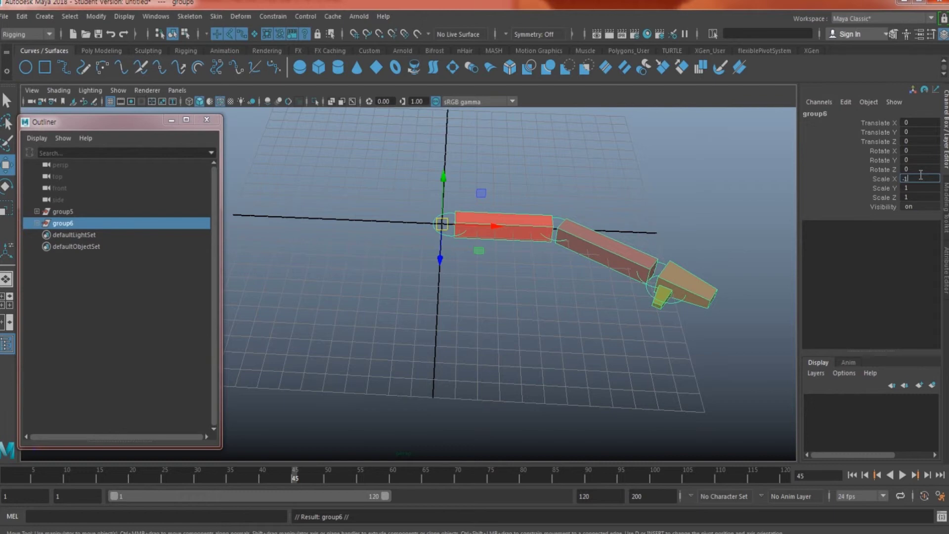
key("Return")
middle_click_drag(432, 310, 514, 287, "alt")
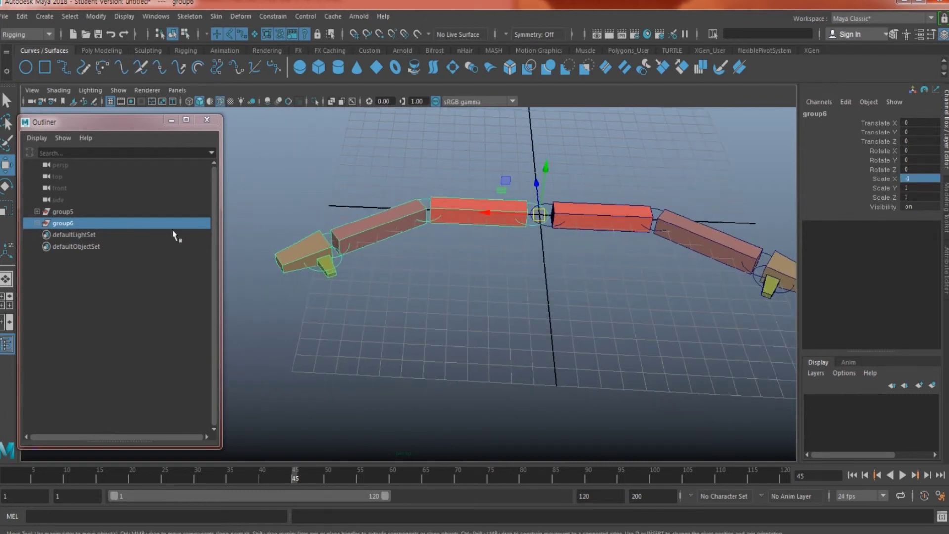
- Expand both arm groups, opening group6 down to its elbow control, and examine the names of the duplicated controls
left_click(36, 223)
left_click(36, 212)
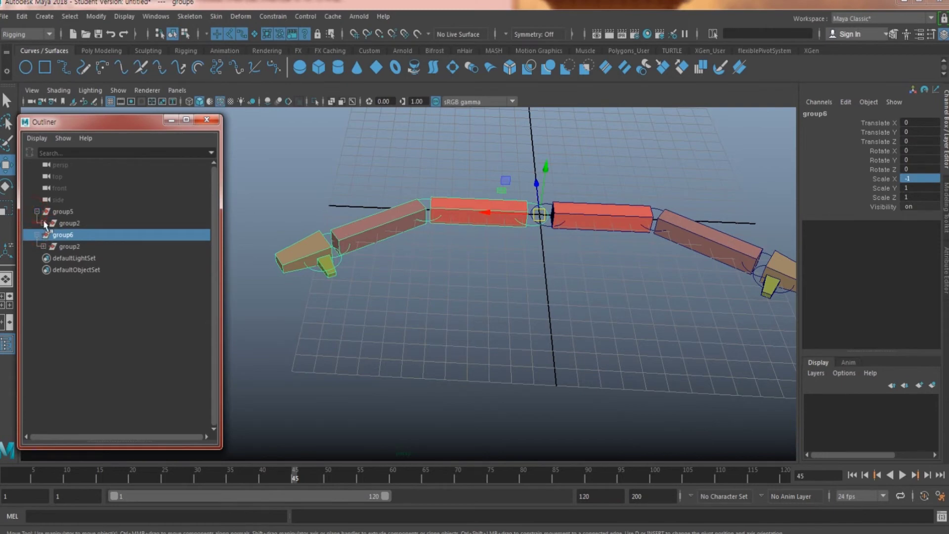
middle_click_drag(536, 273, 489, 273, "alt")
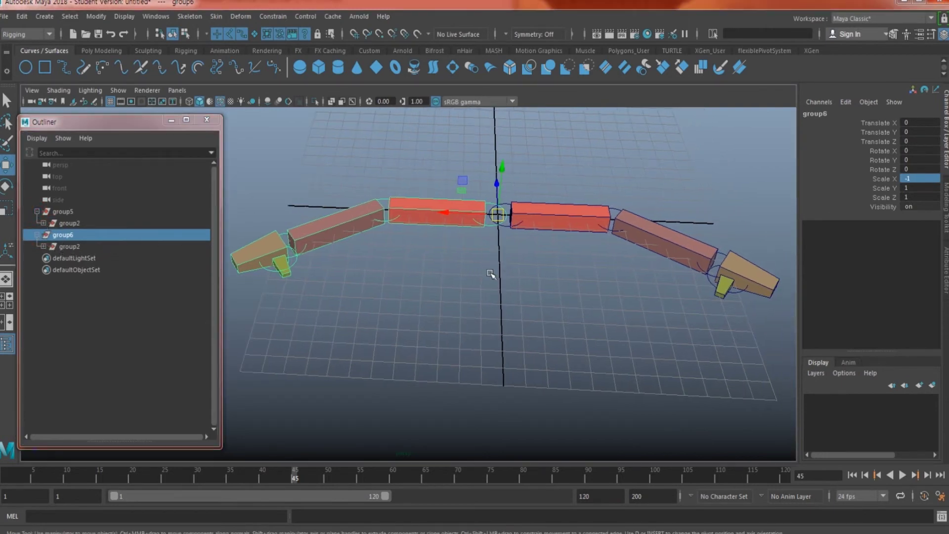
left_click(36, 235)
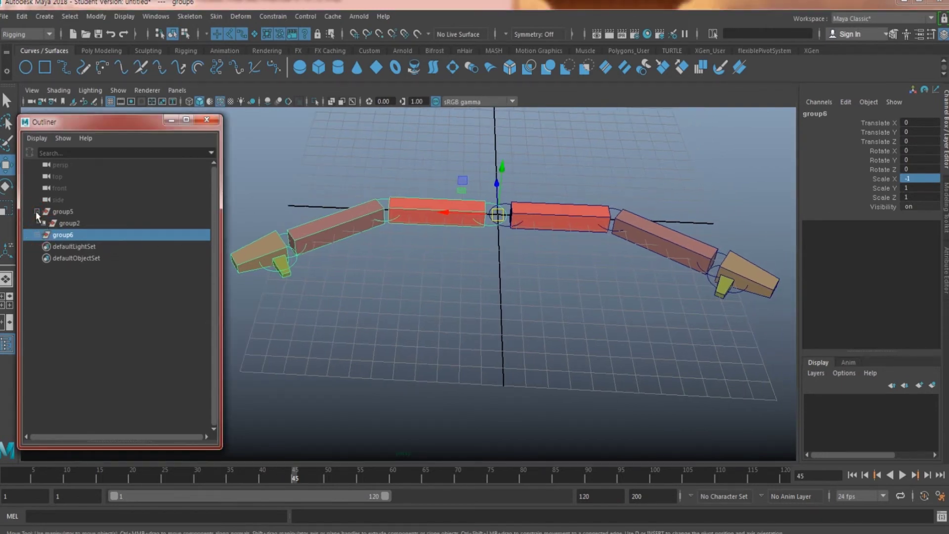
left_click(37, 236)
left_click(43, 246)
left_click(50, 258)
left_click(57, 270)
left_click(63, 282)
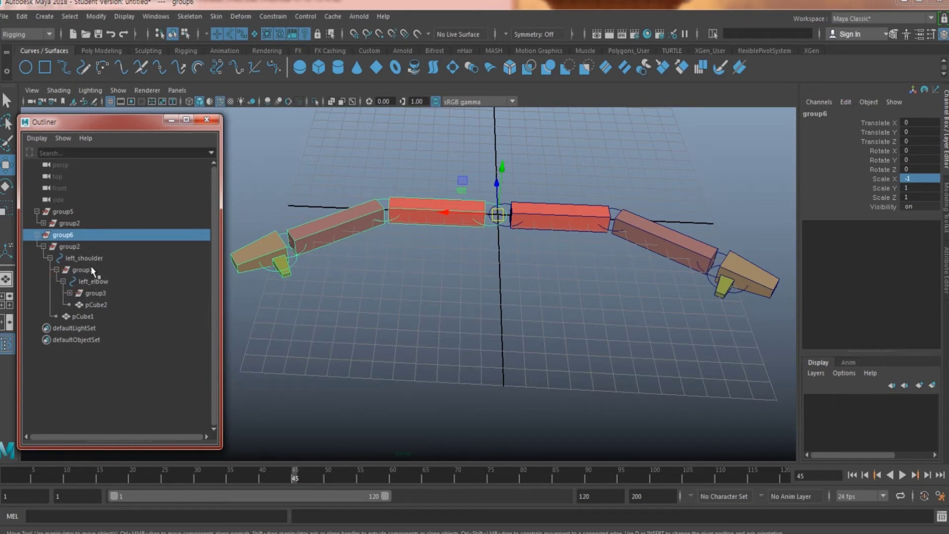
left_click(79, 259)
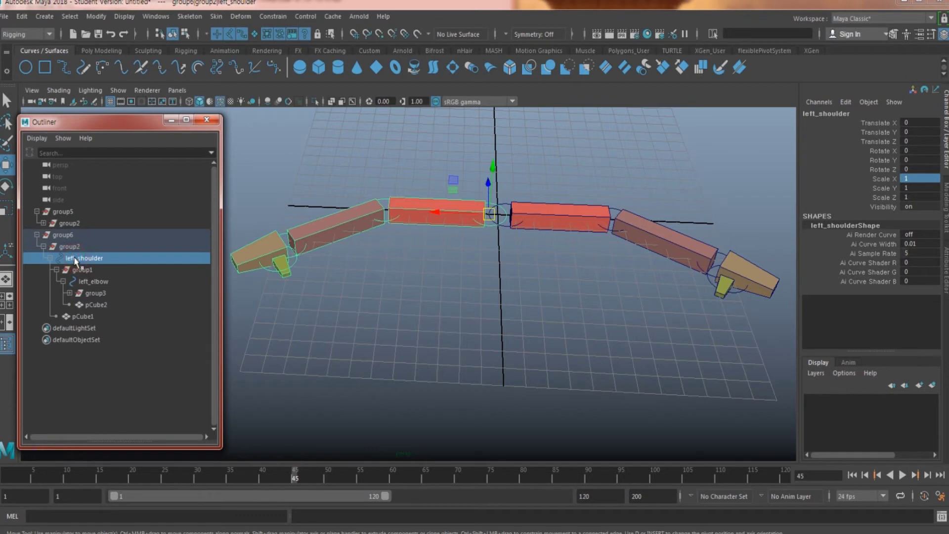
- Search and replace "left_" with "right_" in the names throughout the group6 hierarchy
left_click(64, 235)
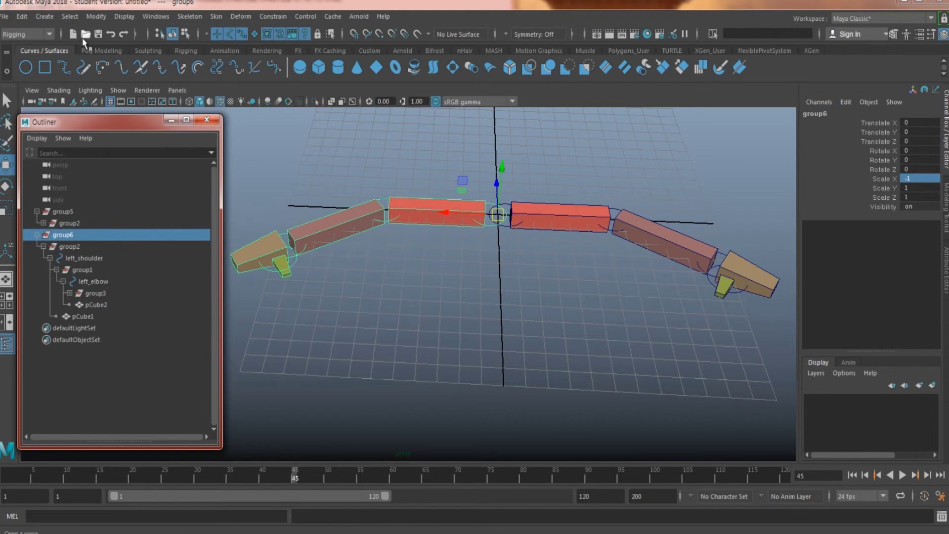
left_click(93, 17)
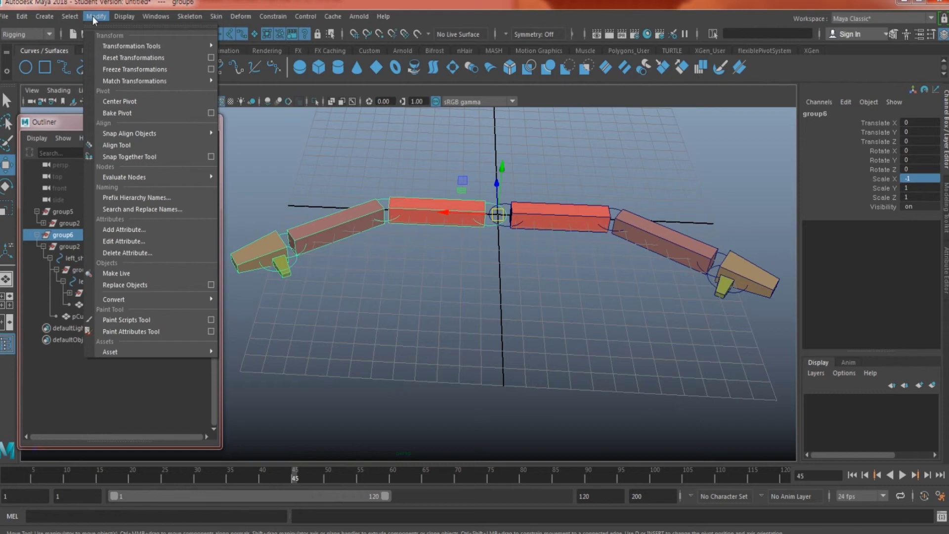
left_click(162, 209)
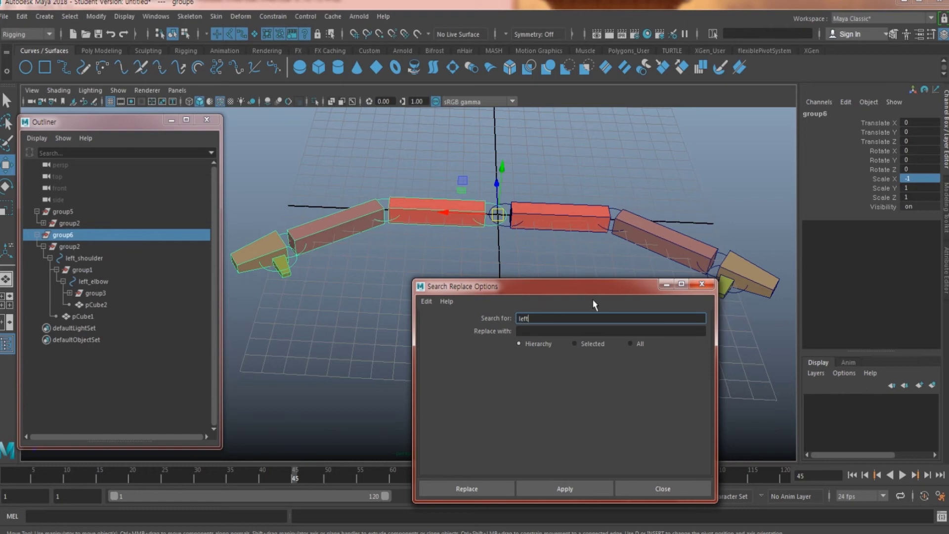
key("Tab")
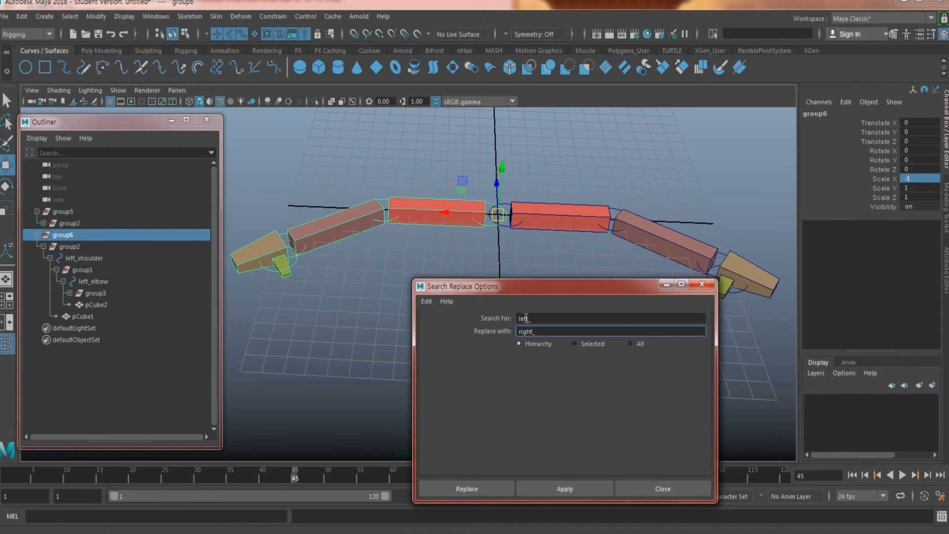
left_click(564, 489)
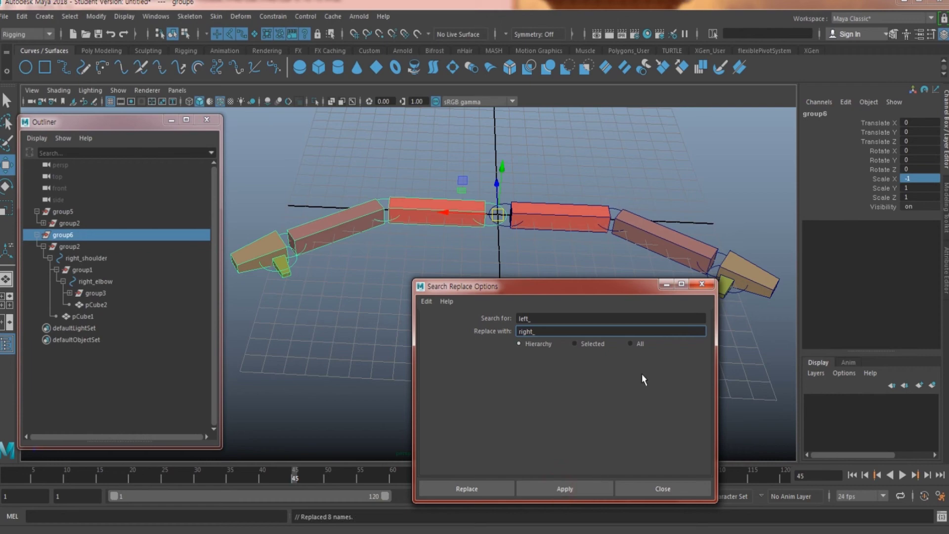
- Expand group3 and the wrist control under group6 to check the names of the lower arm controls
left_click(95, 292)
left_click(70, 292)
left_click(105, 305)
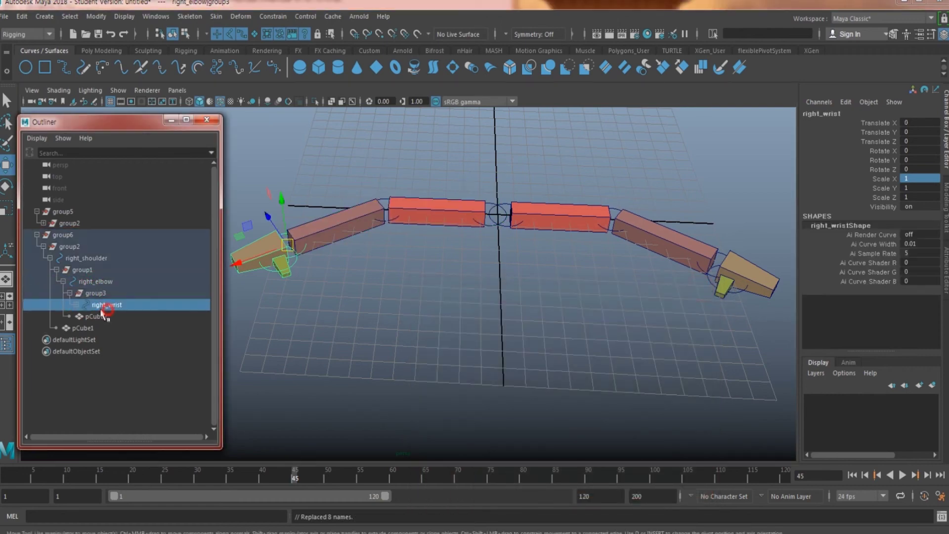
left_click(76, 304)
- Select the shoulder, elbow, wrist and thumb controls of both arms together for rotating
scroll(542, 280, "down", 3)
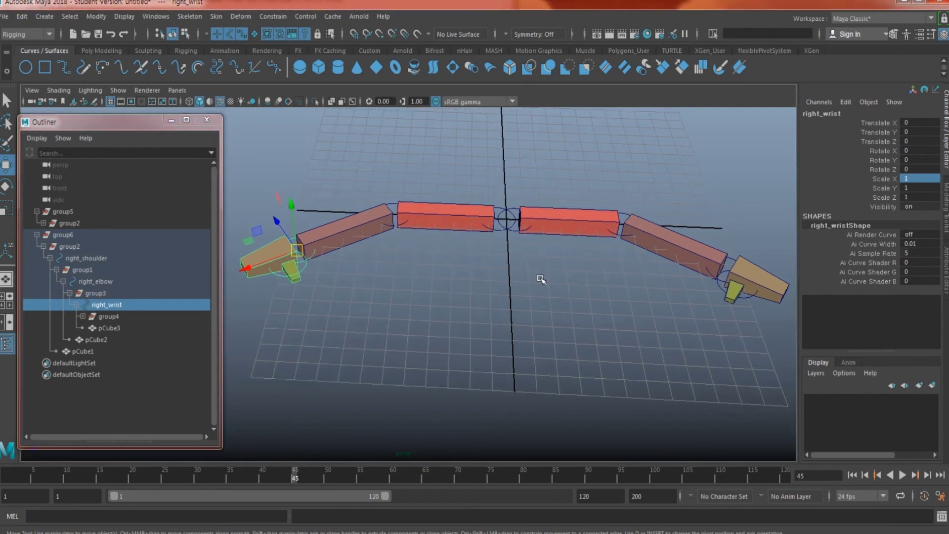
left_click_drag(275, 168, 692, 372)
key("e")
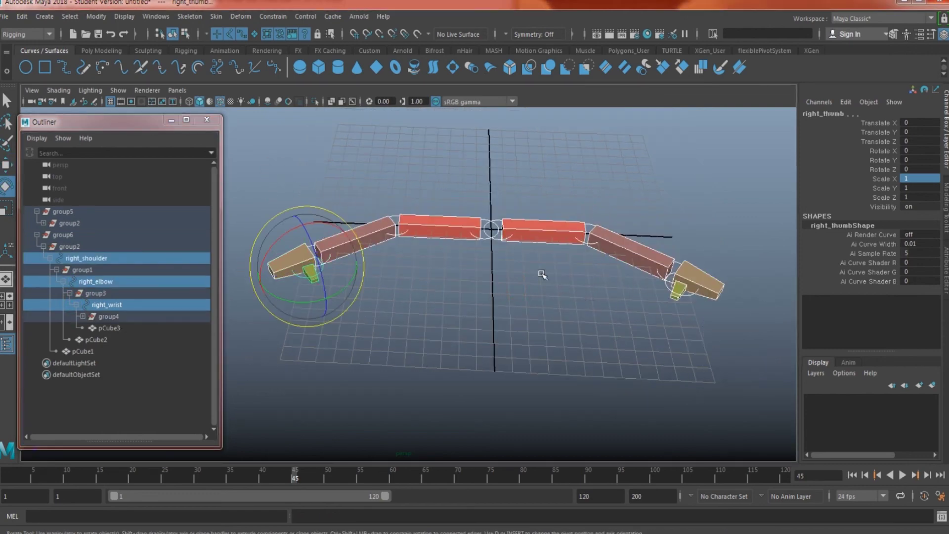